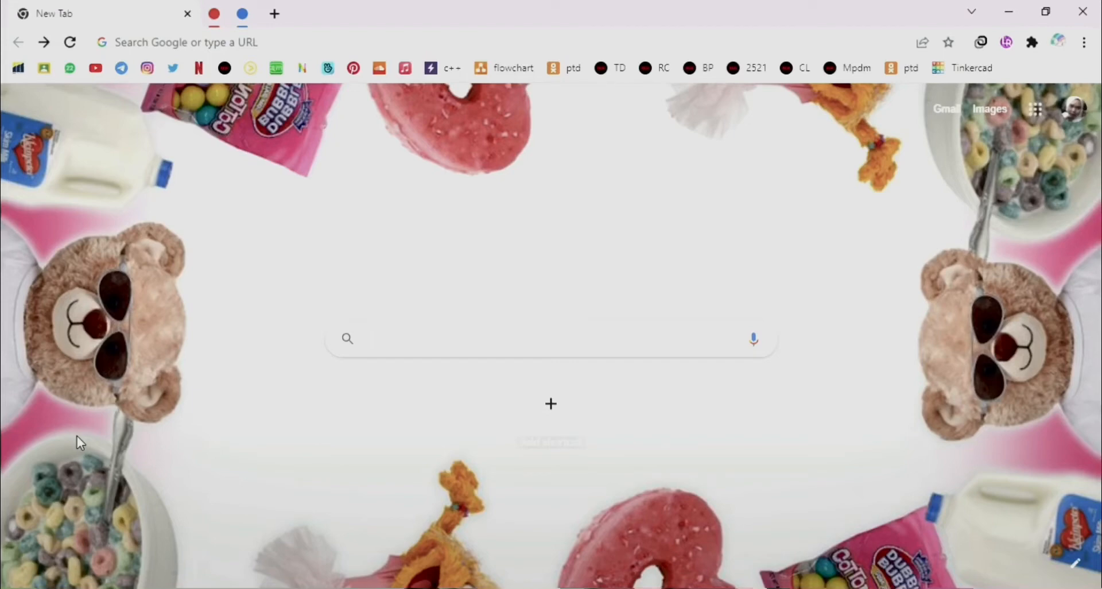
Step: Find Tinkercad through a web search, open its login link, and create a new design in the Circuits section
{"action": "type", "text": "tinkercad"}
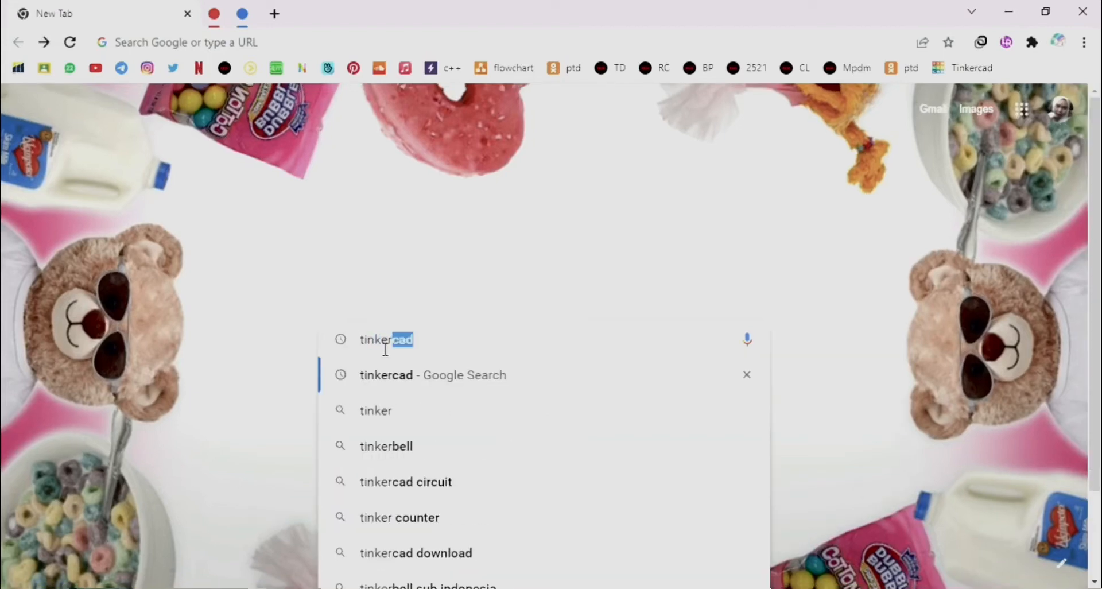
{"action": "key", "text": "Return"}
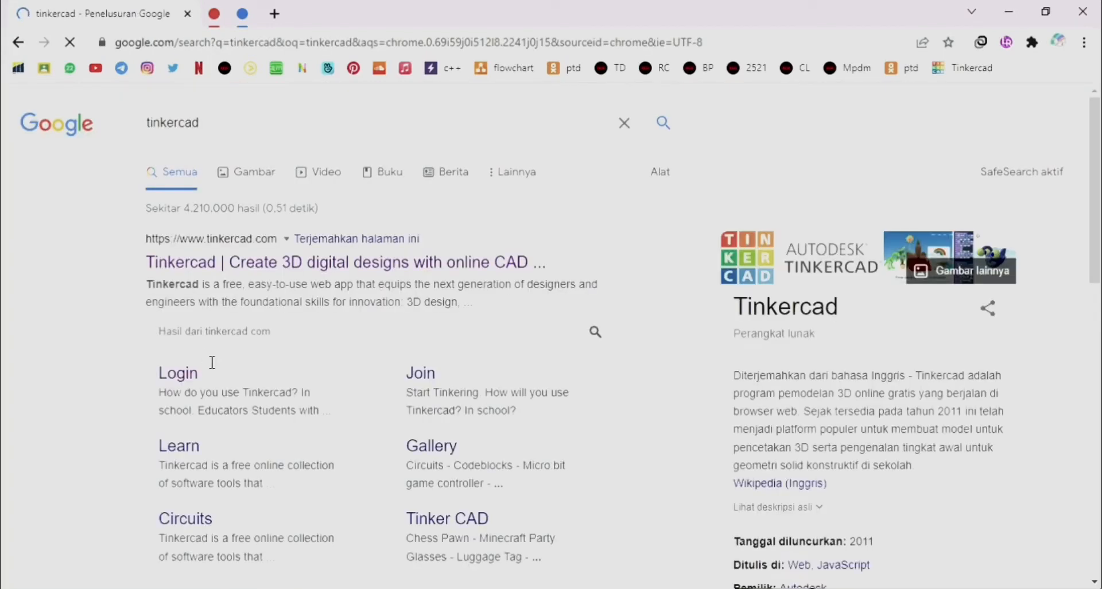
{"action": "left_click", "coordinate": [192, 383]}
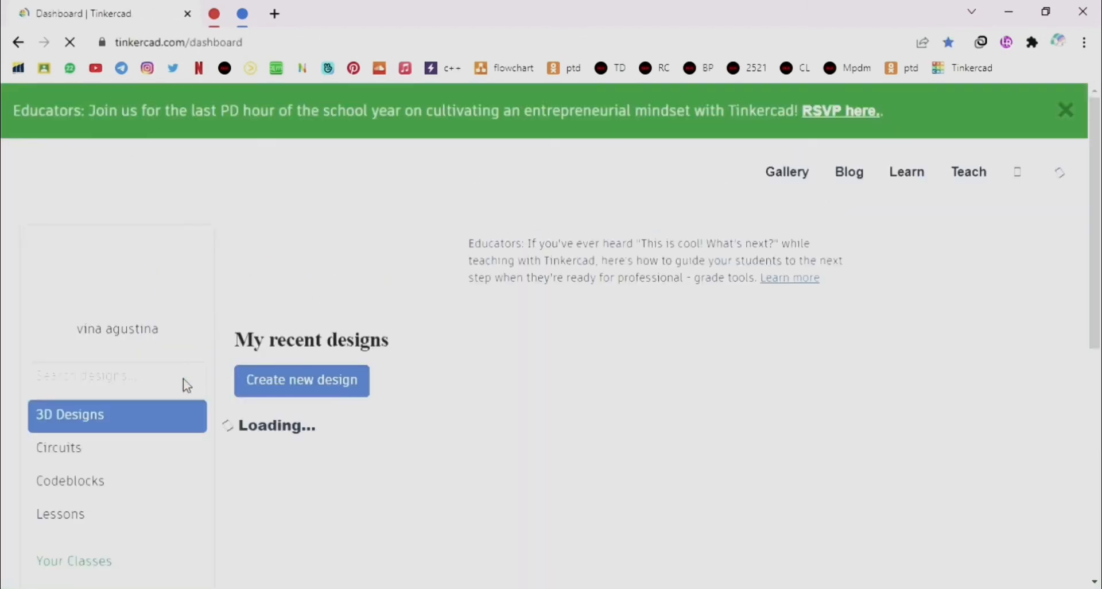
{"action": "left_click", "coordinate": [116, 456]}
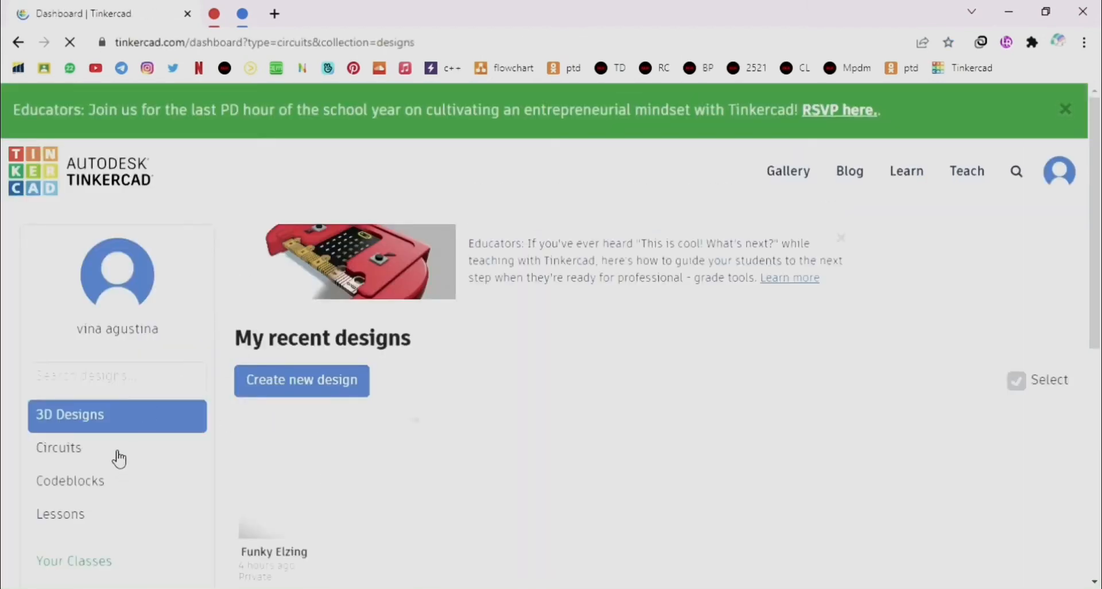
{"action": "left_click", "coordinate": [286, 384]}
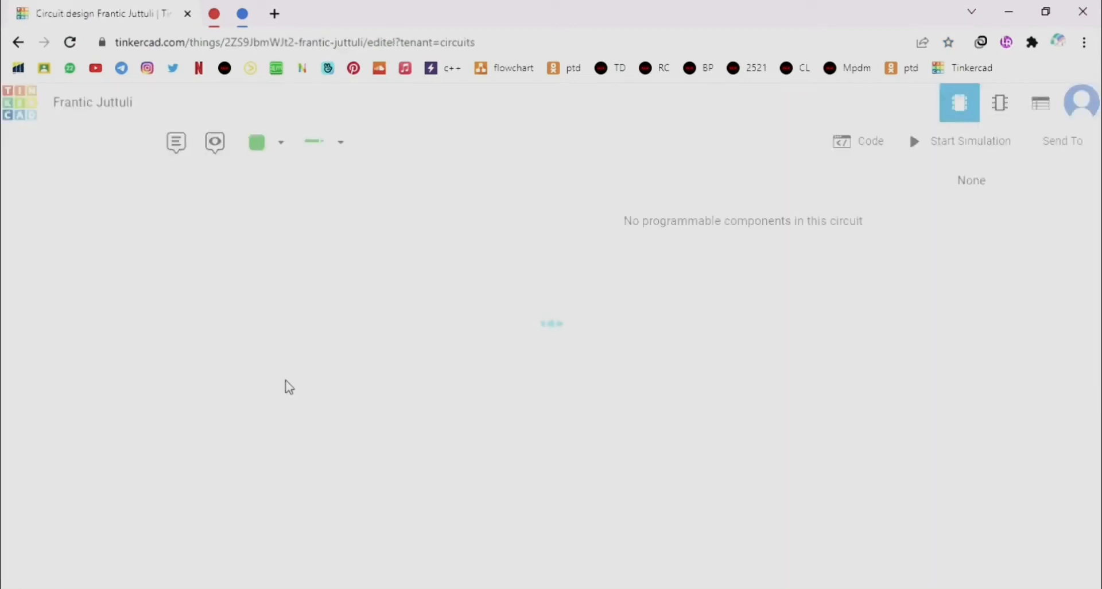
Step: Place a Breadboard Small component in the middle of the empty workplane
{"action": "scroll", "coordinate": [1050, 351], "scroll_direction": "down", "scroll_amount": 5}
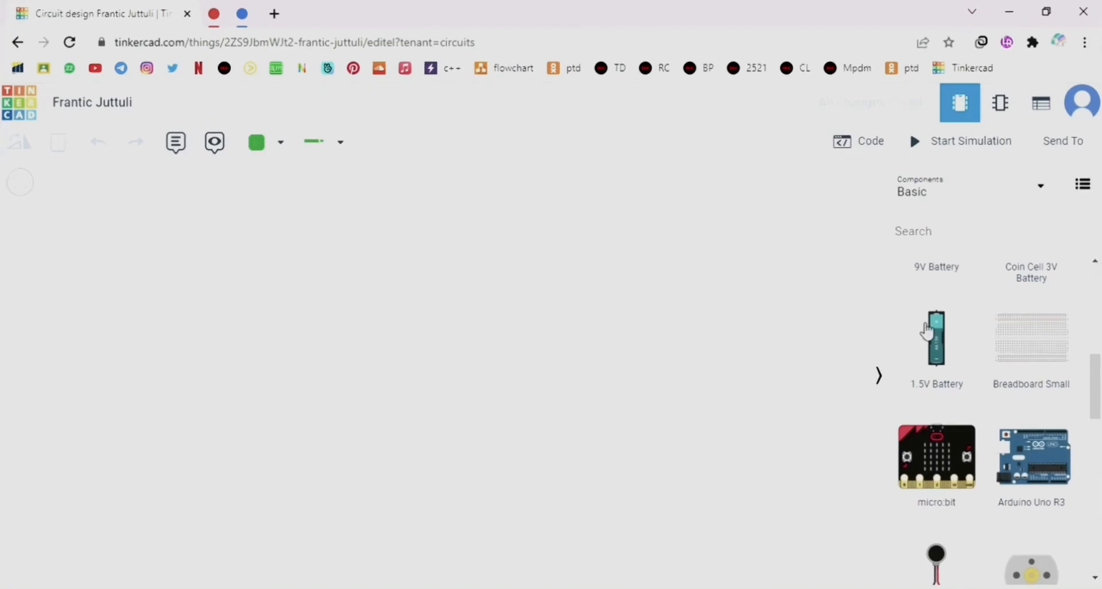
{"action": "left_click", "coordinate": [887, 377]}
{"action": "left_click_drag", "start_coordinate": [889, 385], "coordinate": [421, 291]}
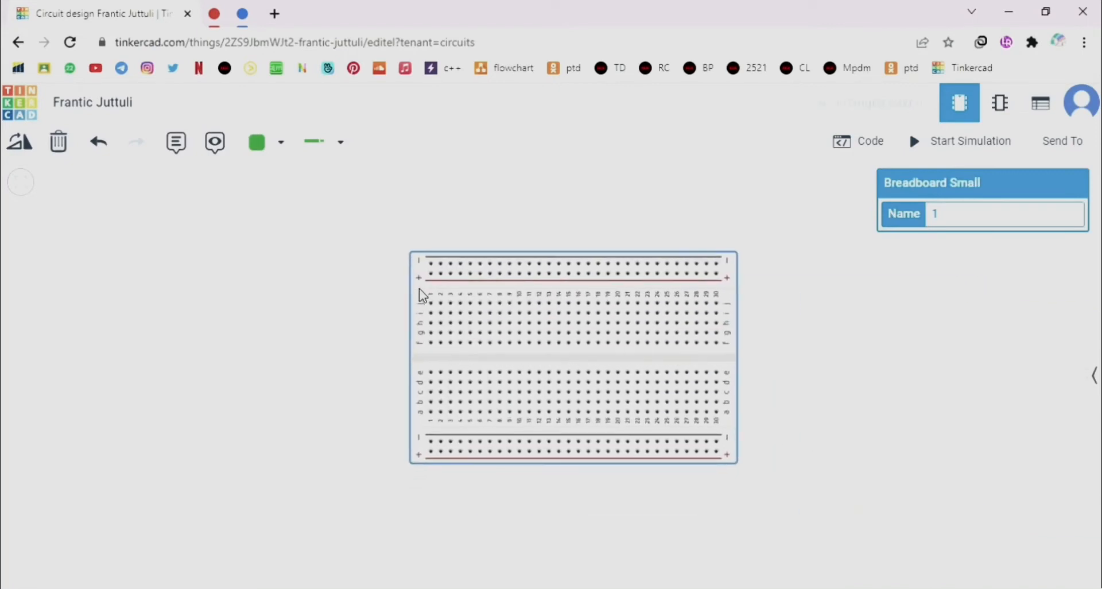
Step: Search the components for "bat", place a 1.5V Battery beside the breadboard, and set its count to 4 batteries
{"action": "left_click", "coordinate": [1093, 376]}
{"action": "left_click", "coordinate": [981, 232]}
{"action": "type", "text": "bat"}
{"action": "left_click_drag", "start_coordinate": [936, 428], "coordinate": [301, 252]}
{"action": "left_click", "coordinate": [301, 251]}
{"action": "left_click", "coordinate": [779, 251]}
{"action": "left_click", "coordinate": [768, 304]}
Step: Rotate the battery pack so its terminals face away from the breadboard and position it just left of the board
{"action": "left_click_drag", "start_coordinate": [296, 328], "coordinate": [282, 379]}
{"action": "left_click", "coordinate": [23, 141]}
{"action": "left_click", "coordinate": [23, 141]}
{"action": "left_click", "coordinate": [23, 141]}
{"action": "left_click", "coordinate": [23, 142]}
{"action": "left_click_drag", "start_coordinate": [302, 316], "coordinate": [281, 316]}
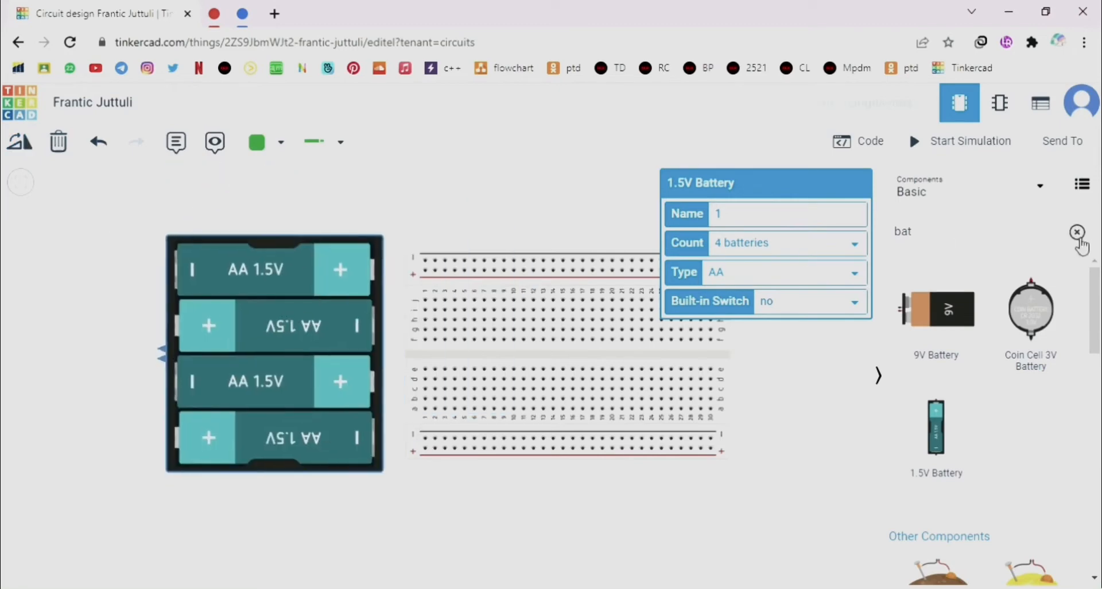
Step: Search the components for "swit" and place two slide switches side by side above the breadboard
{"action": "left_click", "coordinate": [1076, 232]}
{"action": "left_click", "coordinate": [1012, 246]}
{"action": "type", "text": "swit"}
{"action": "left_click_drag", "start_coordinate": [1056, 344], "coordinate": [439, 221]}
{"action": "left_click_drag", "start_coordinate": [1027, 315], "coordinate": [476, 221]}
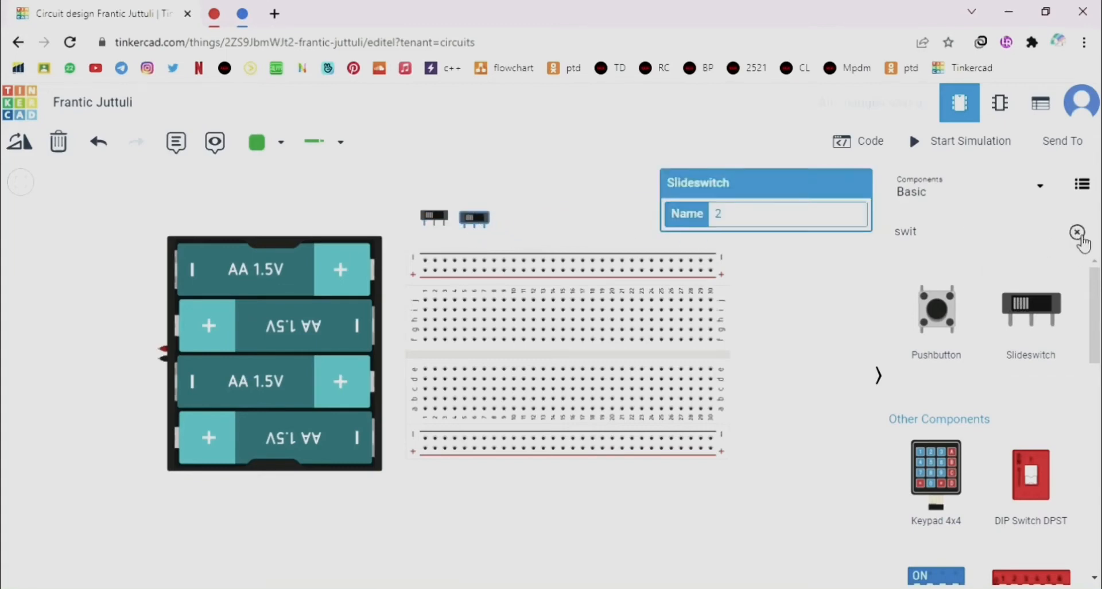
Step: Place three resistors in a row above the breadboard, beside the switches, and rotate each one to lie horizontally
{"action": "left_click", "coordinate": [1084, 246]}
{"action": "left_click", "coordinate": [822, 292]}
{"action": "left_click_drag", "start_coordinate": [935, 316], "coordinate": [531, 215]}
{"action": "left_click", "coordinate": [20, 142]}
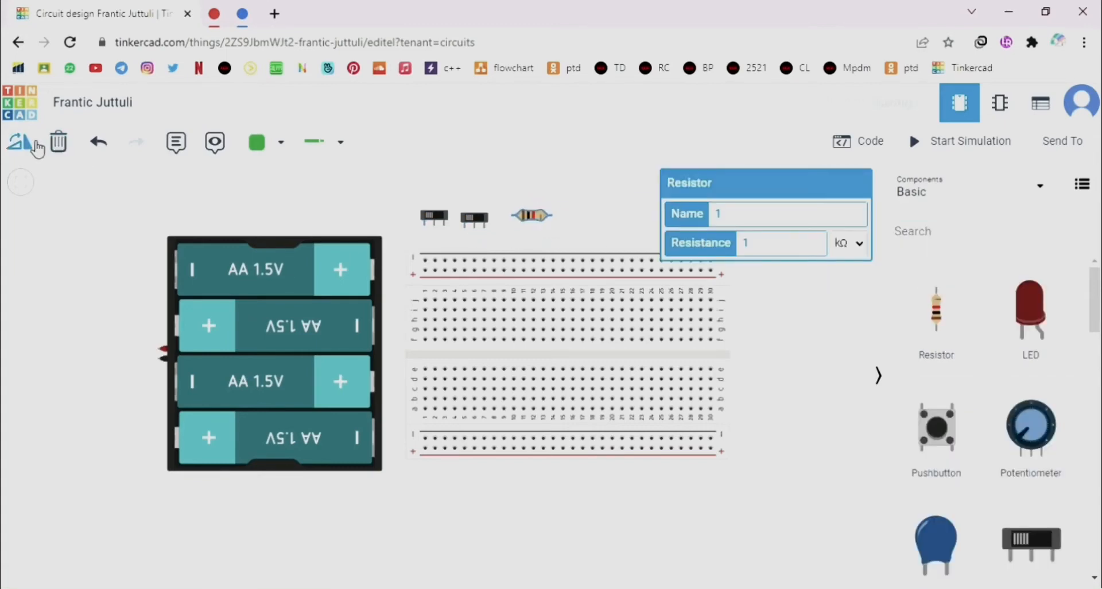
{"action": "left_click_drag", "start_coordinate": [963, 322], "coordinate": [591, 220]}
{"action": "left_click", "coordinate": [20, 142]}
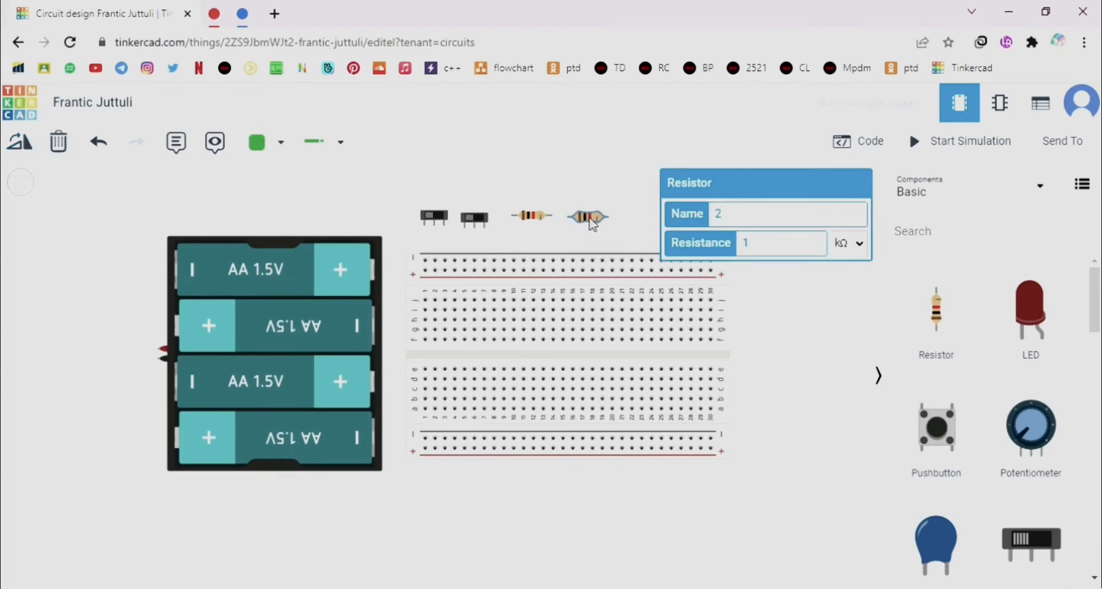
{"action": "left_click_drag", "start_coordinate": [941, 315], "coordinate": [644, 224]}
{"action": "key", "text": "r"}
Step: Place red LEDs in a row below the breadboard, followed by a 74HC08 Quad AND gate
{"action": "left_click_drag", "start_coordinate": [1033, 321], "coordinate": [449, 520]}
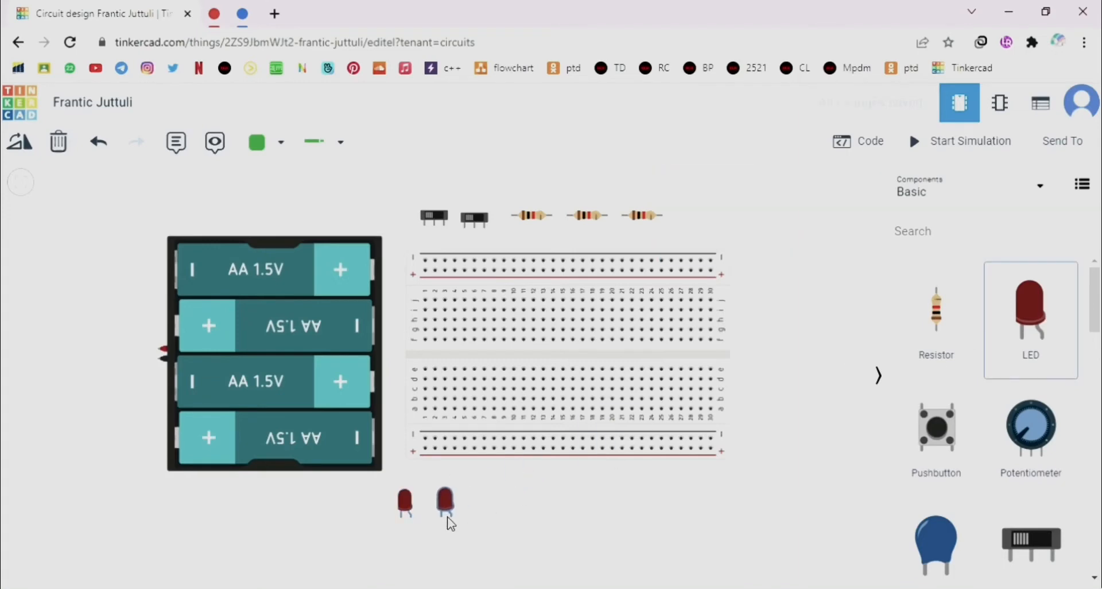
{"action": "left_click_drag", "start_coordinate": [1030, 319], "coordinate": [490, 523]}
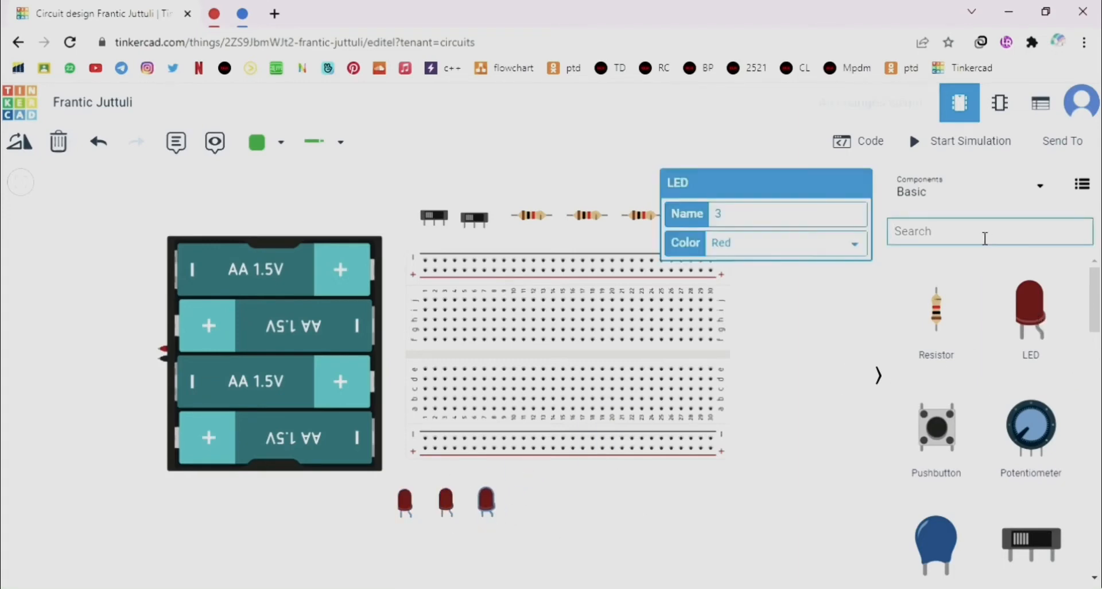
{"action": "type", "text": "and"}
{"action": "left_click_drag", "start_coordinate": [768, 505], "coordinate": [579, 507]}
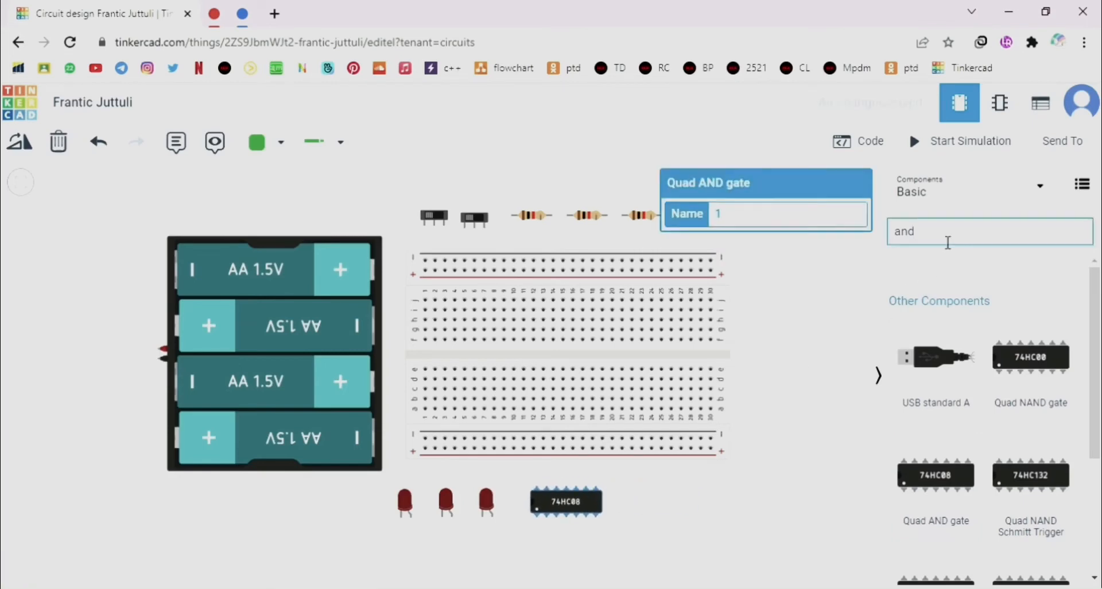
Step: Search the components for "or gate" and place a 74HC32 Quad OR gate to the right of the AND gate
{"action": "key", "text": "BackSpace"}
{"action": "key", "text": "BackSpace"}
{"action": "key", "text": "BackSpace"}
{"action": "type", "text": "or gate"}
{"action": "left_click_drag", "start_coordinate": [1031, 359], "coordinate": [661, 507]}
{"action": "left_click", "coordinate": [1074, 231]}
Step: Search the components for "inve", place the 74HC04 inverter beside the OR gate, and collapse the component library
{"action": "left_click", "coordinate": [985, 239]}
{"action": "type", "text": "in"}
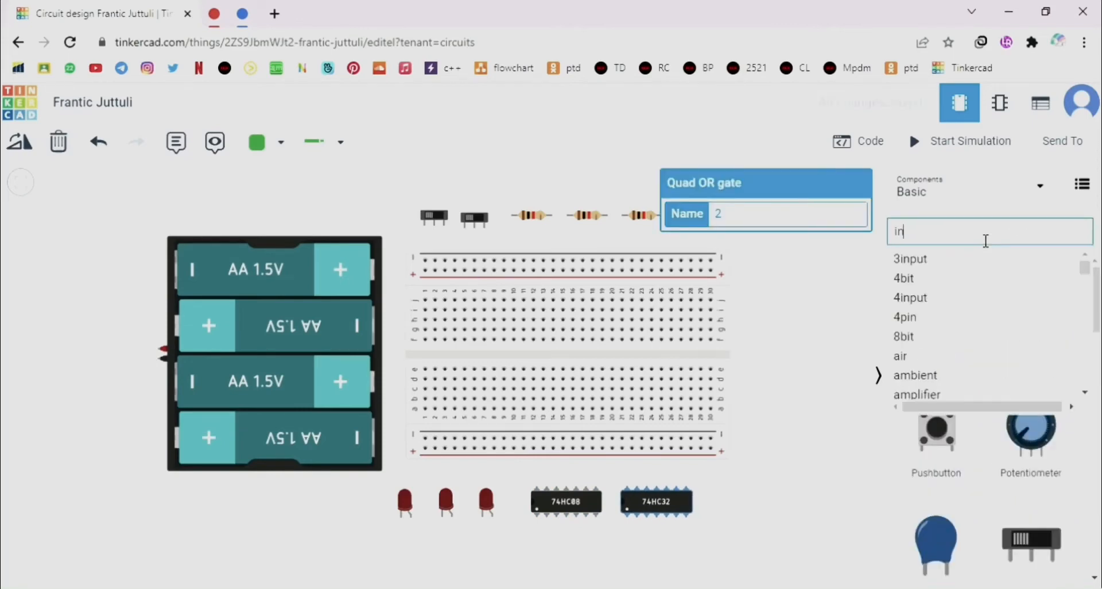
{"action": "type", "text": "ve"}
{"action": "left_click_drag", "start_coordinate": [936, 357], "coordinate": [756, 506]}
{"action": "left_click", "coordinate": [878, 376]}
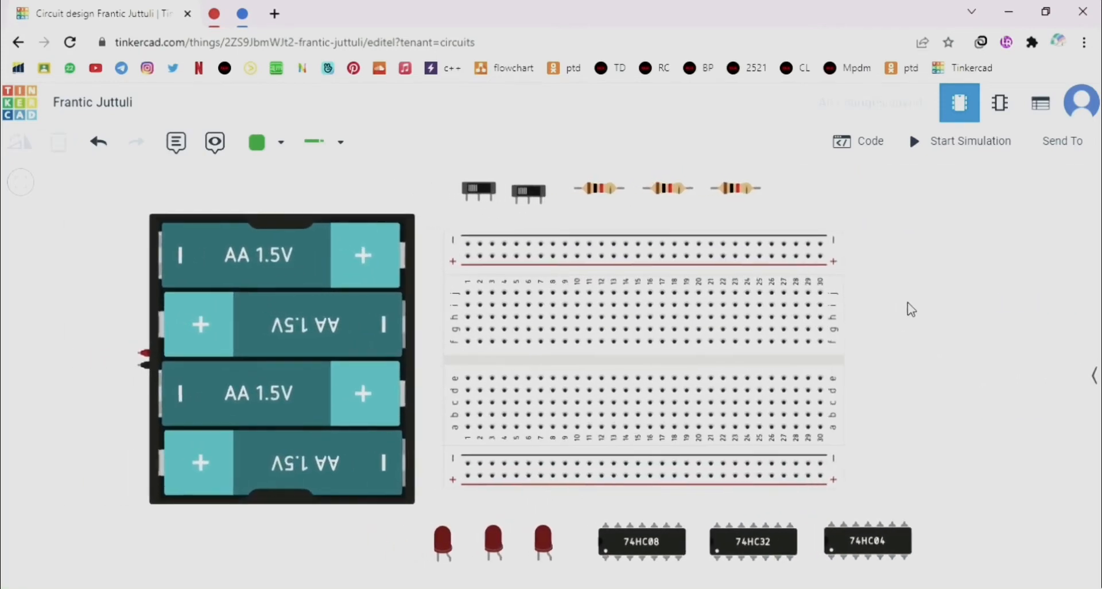
Step: Route a red wire from the battery pack's positive terminal over its top to the breadboard's upper positive rail at column 1
{"action": "left_click", "coordinate": [264, 141]}
{"action": "left_click", "coordinate": [276, 224]}
{"action": "left_click", "coordinate": [140, 356]}
{"action": "left_click", "coordinate": [139, 205]}
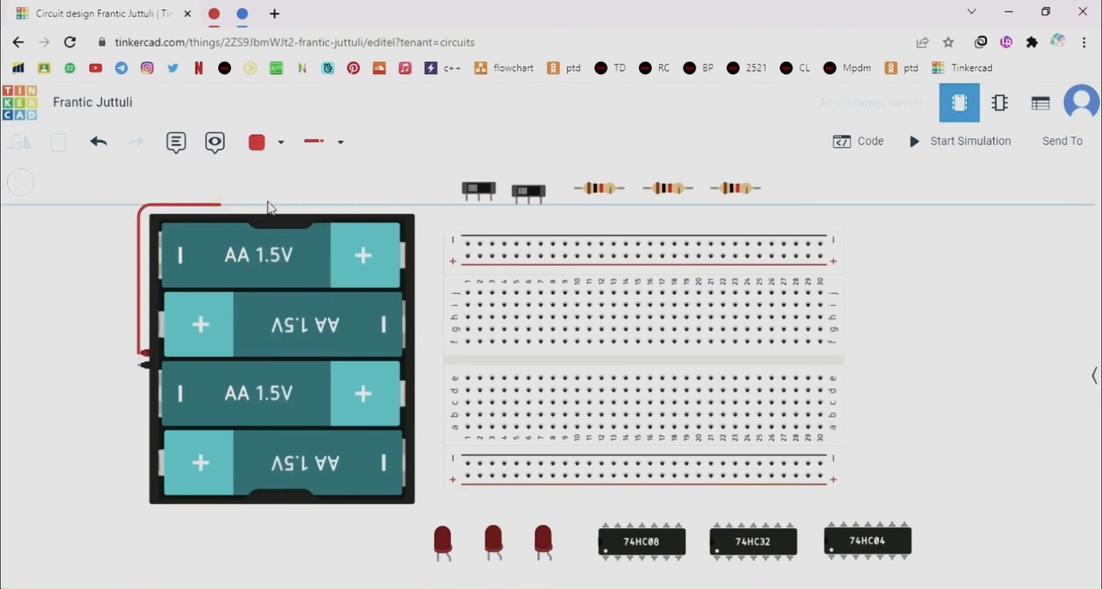
{"action": "left_click", "coordinate": [424, 205]}
{"action": "left_click", "coordinate": [467, 256]}
Step: Route a black wire from the battery pack's negative terminal under it to the breadboard's lower negative rail at column 1
{"action": "left_click", "coordinate": [256, 142]}
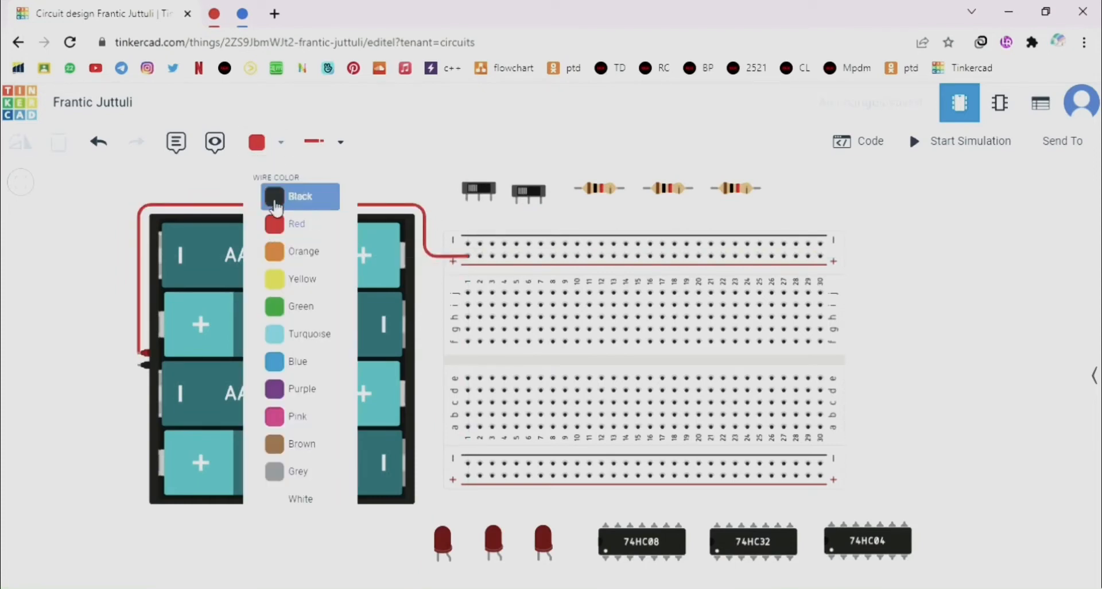
{"action": "left_click", "coordinate": [275, 198]}
{"action": "left_click", "coordinate": [140, 364]}
{"action": "left_click", "coordinate": [140, 511]}
{"action": "left_click", "coordinate": [427, 510]}
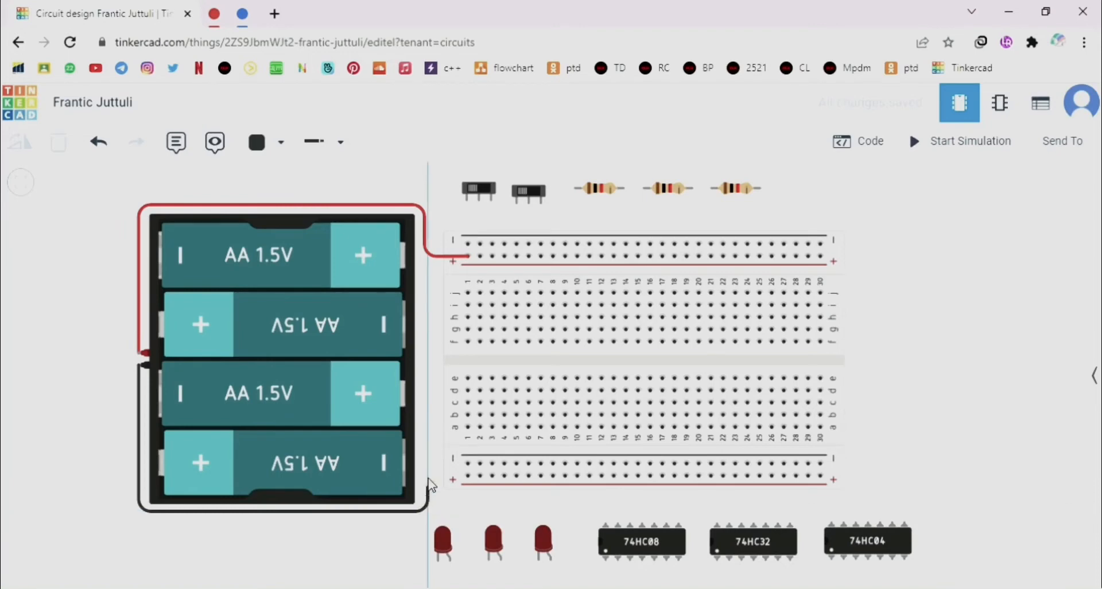
{"action": "left_click", "coordinate": [427, 464]}
{"action": "left_click", "coordinate": [467, 463]}
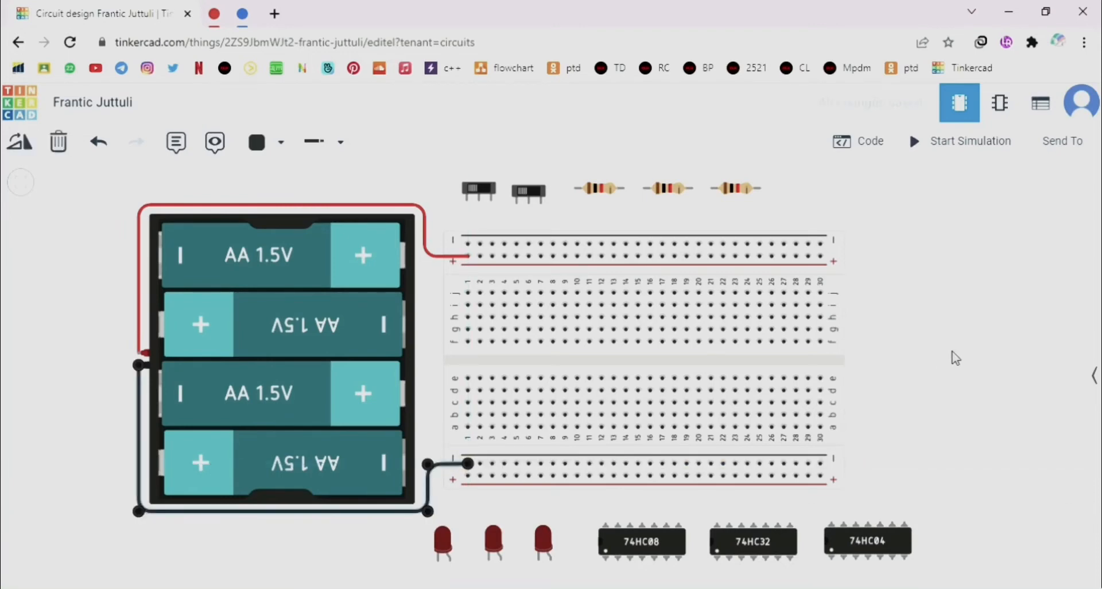
{"action": "left_click", "coordinate": [99, 143]}
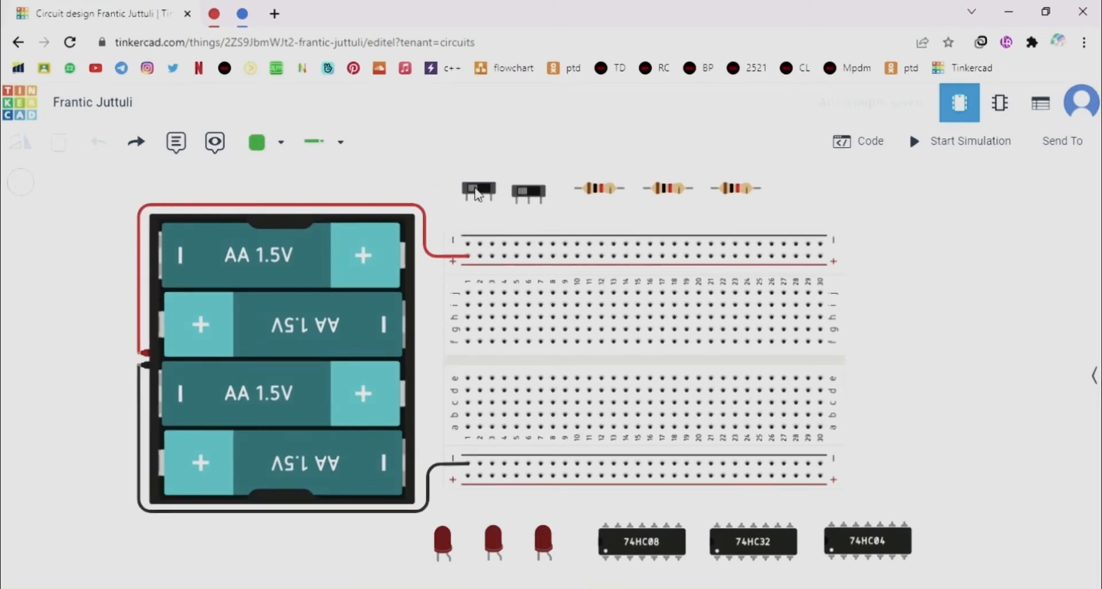
Step: Insert the first slide switch at columns 2 to 4, wiring column 2 to the upper positive rail and column 4 to the lower negative rail
{"action": "left_click_drag", "start_coordinate": [476, 194], "coordinate": [490, 285]}
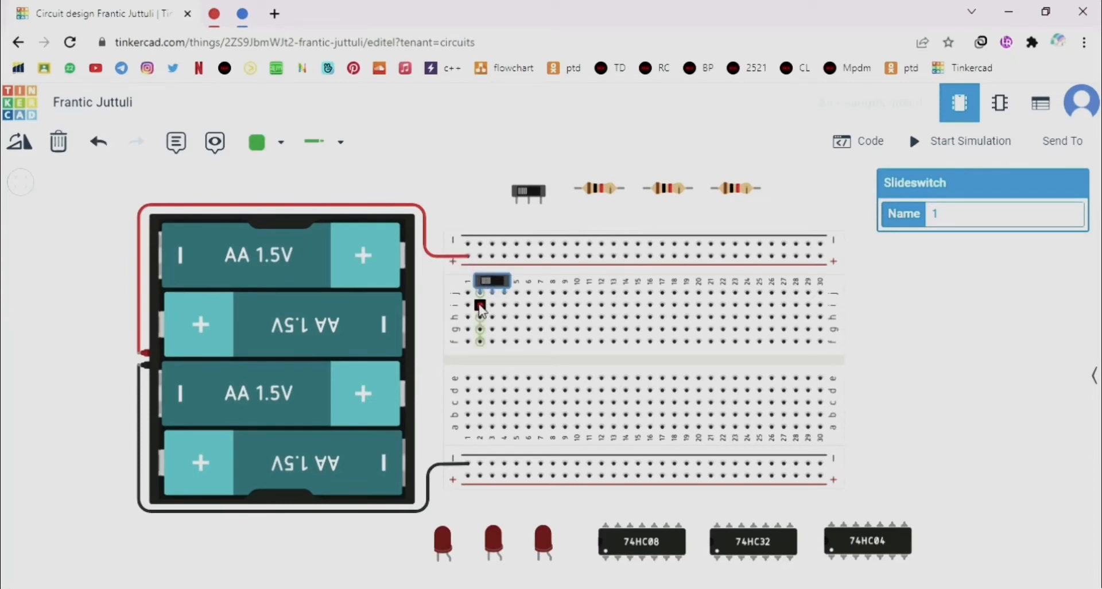
{"action": "left_click", "coordinate": [479, 297]}
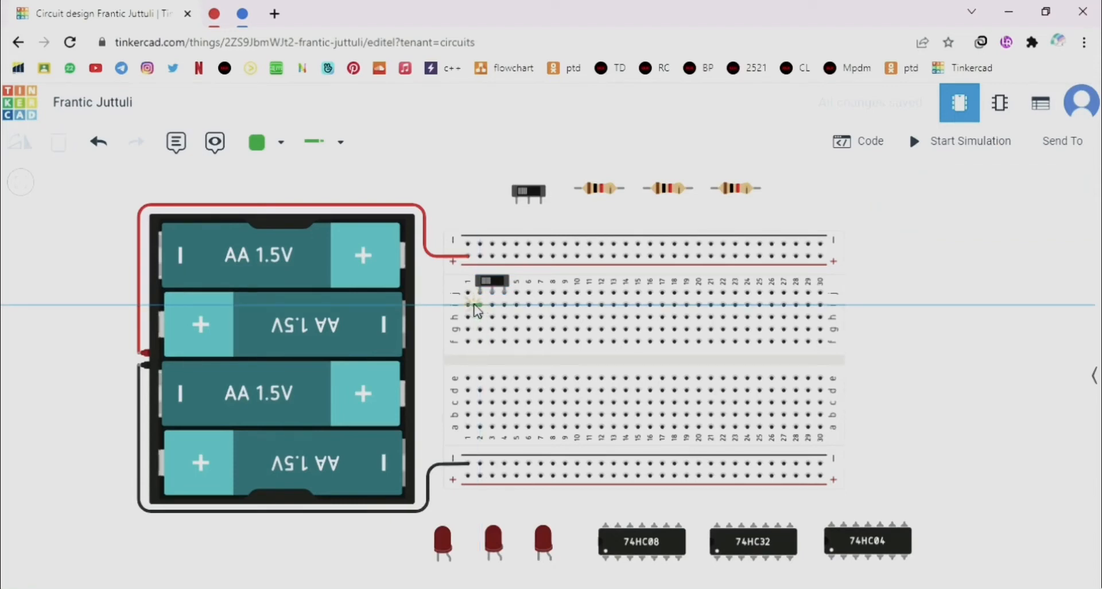
{"action": "left_click", "coordinate": [477, 255]}
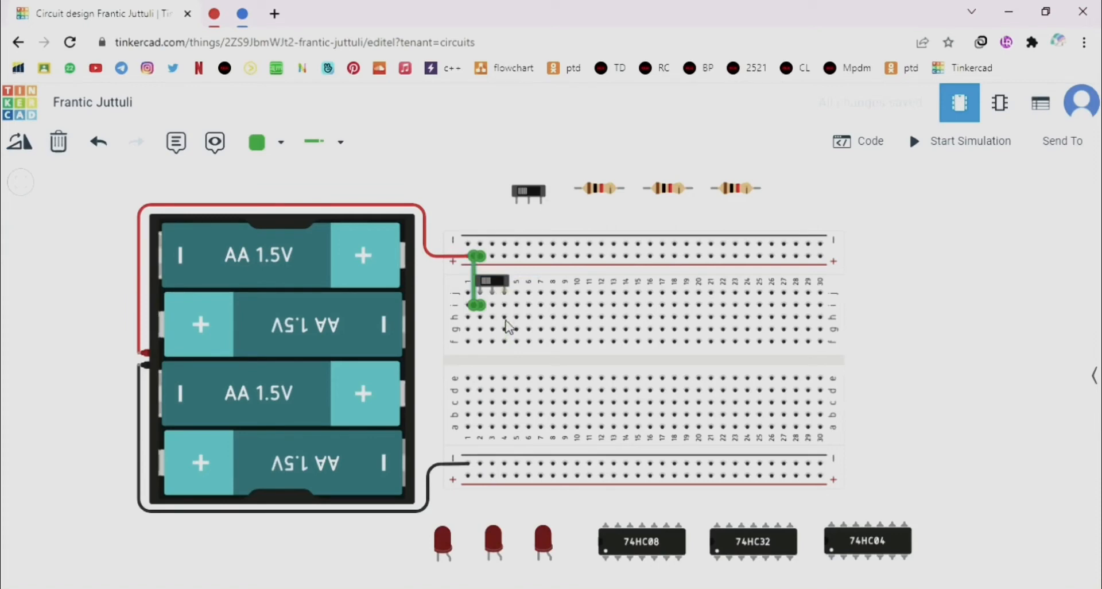
{"action": "left_click", "coordinate": [504, 342]}
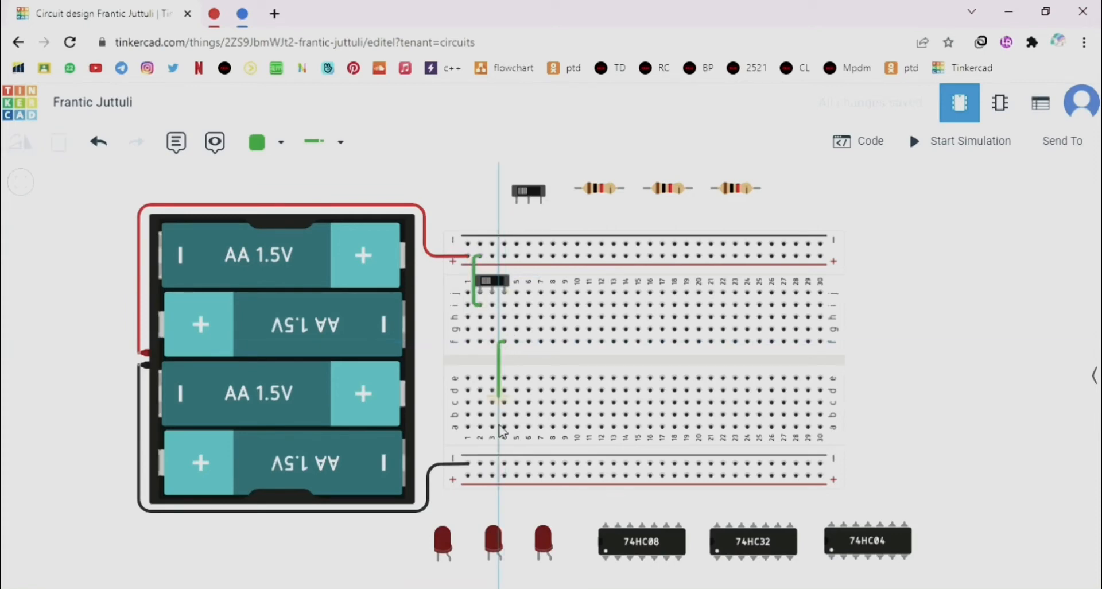
{"action": "left_click", "coordinate": [501, 464]}
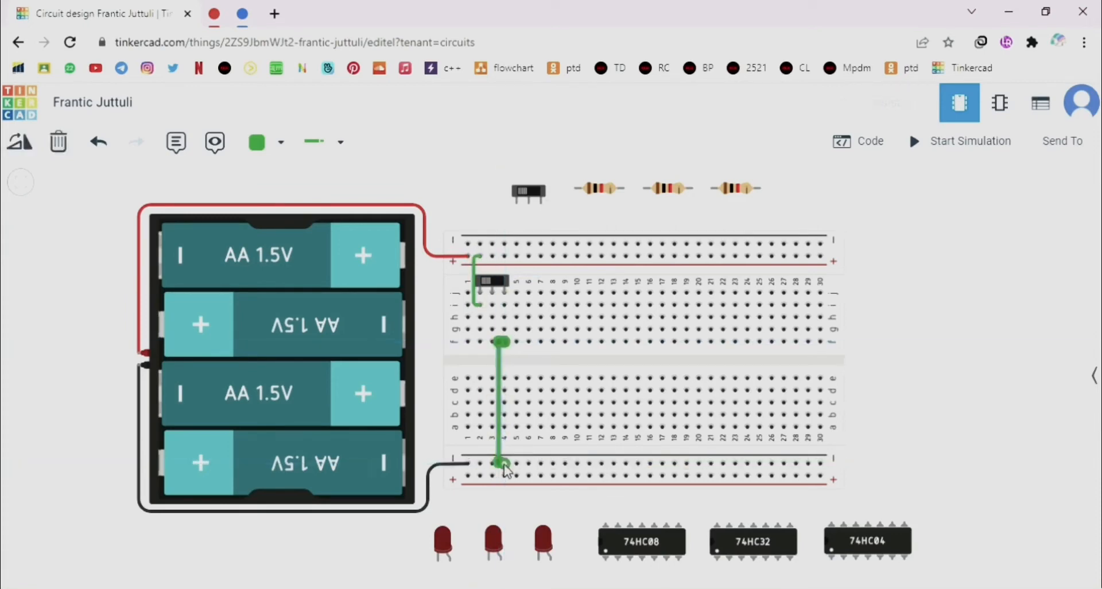
{"action": "left_click", "coordinate": [484, 204]}
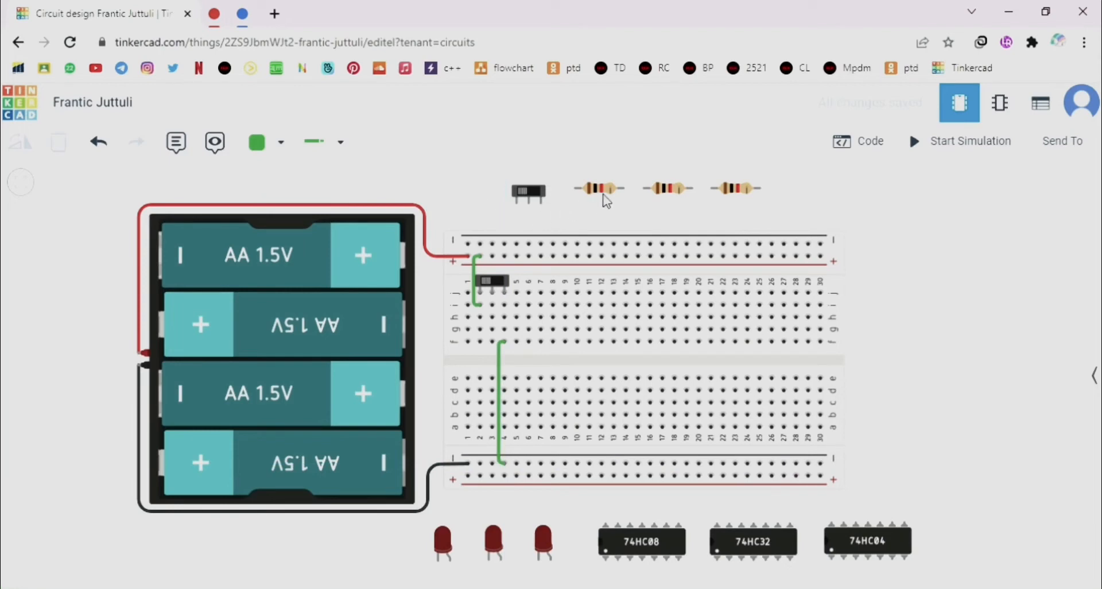
Step: Insert the first resistor in row i from column 5 to 9 and wire the switch's middle pin from h3 to h5
{"action": "left_click_drag", "start_coordinate": [607, 193], "coordinate": [545, 313]}
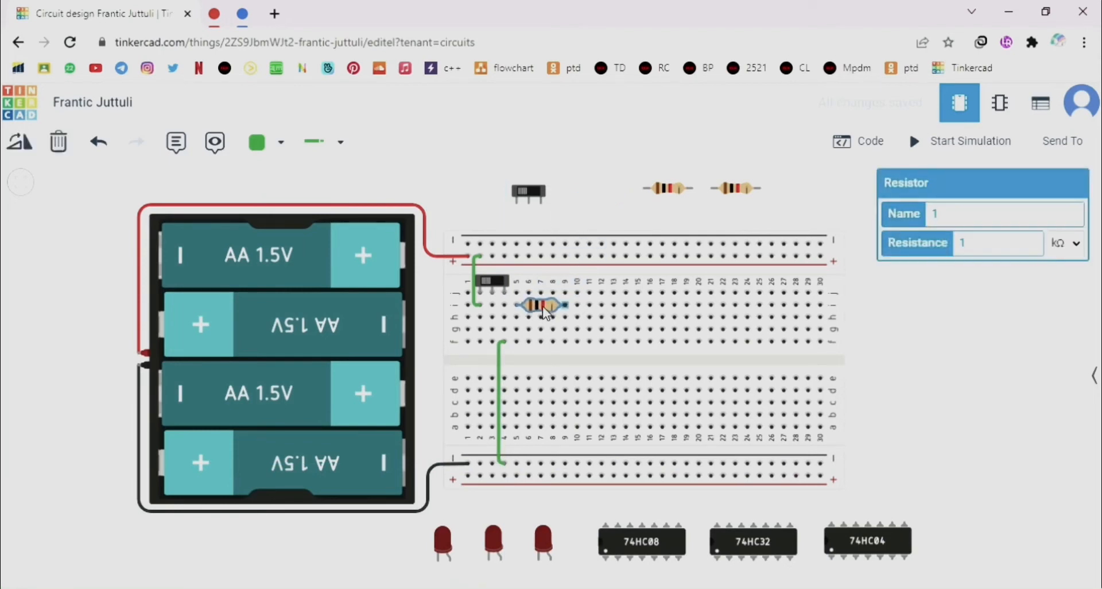
{"action": "left_click", "coordinate": [492, 317]}
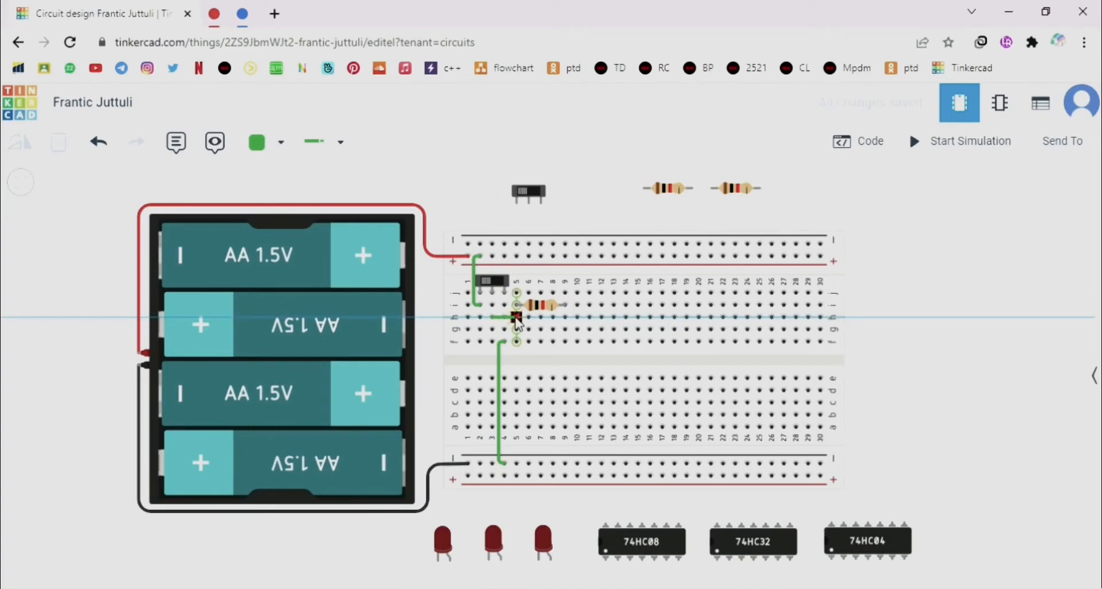
{"action": "left_click", "coordinate": [516, 318]}
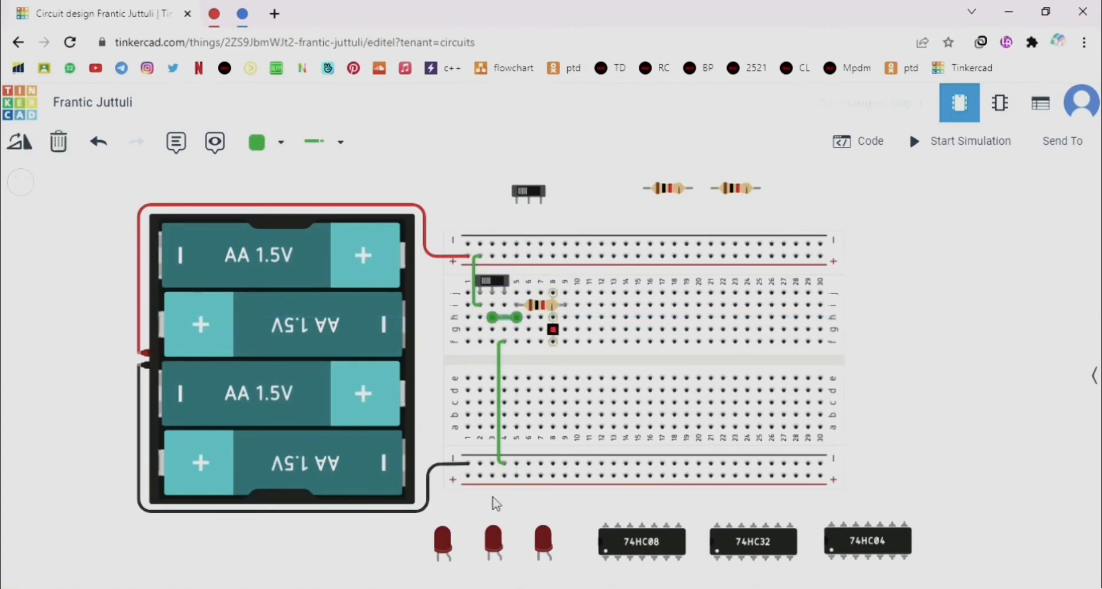
Step: Insert the first red LED at columns 10 and 11 of row j and wire the resistor's end from h9 to h11
{"action": "left_click_drag", "start_coordinate": [442, 550], "coordinate": [589, 285]}
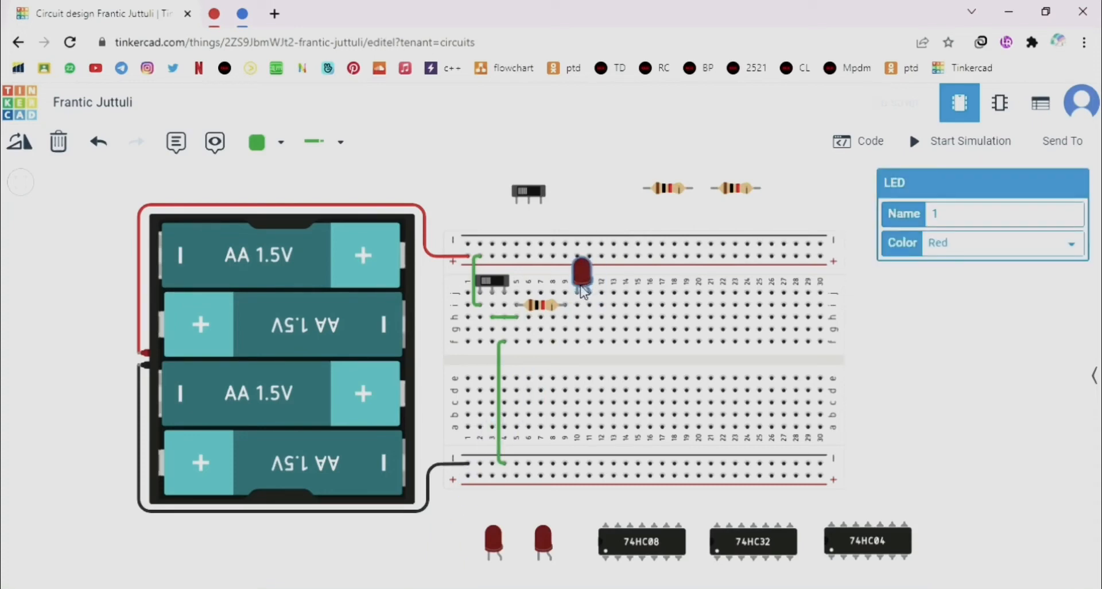
{"action": "left_click", "coordinate": [585, 285]}
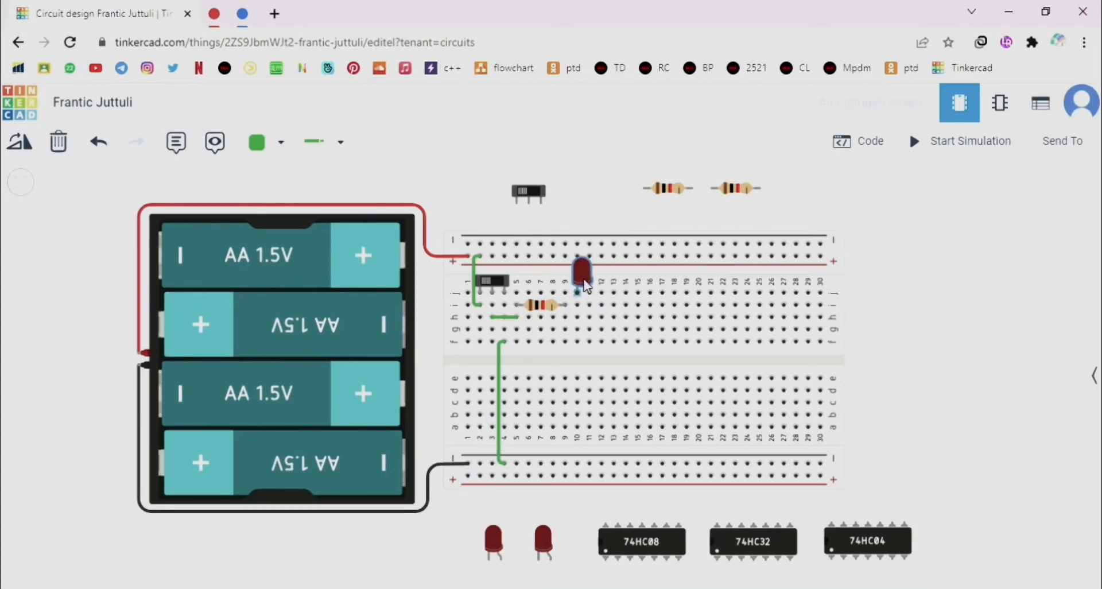
{"action": "left_click", "coordinate": [565, 316]}
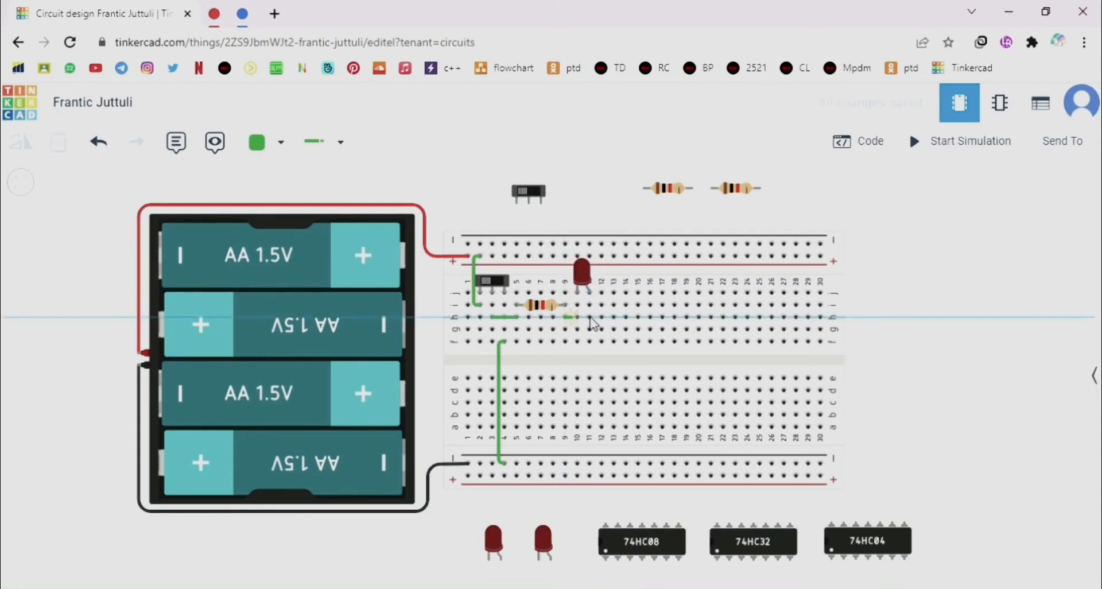
{"action": "left_click", "coordinate": [589, 316]}
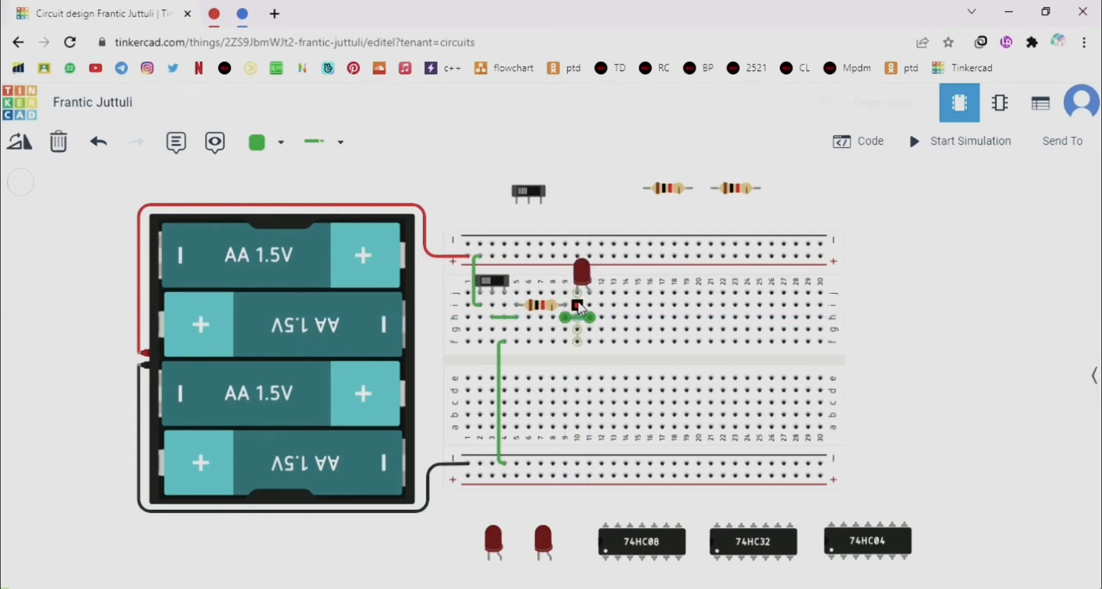
Step: Wire the first LED's cathode from i10 down to the lower negative rail in green
{"action": "left_click", "coordinate": [578, 305]}
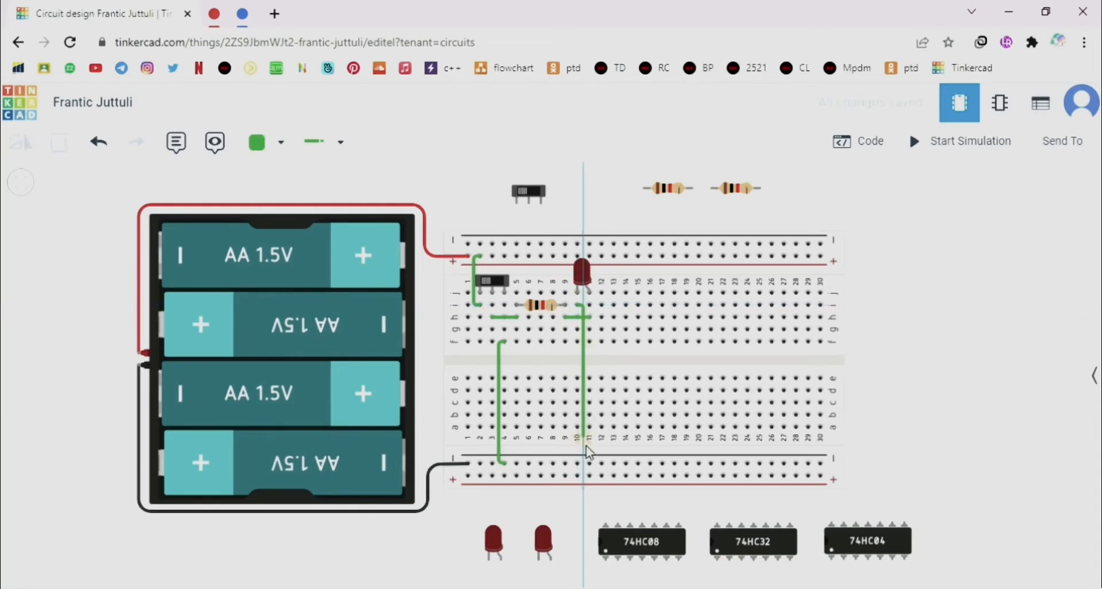
{"action": "left_click", "coordinate": [584, 463]}
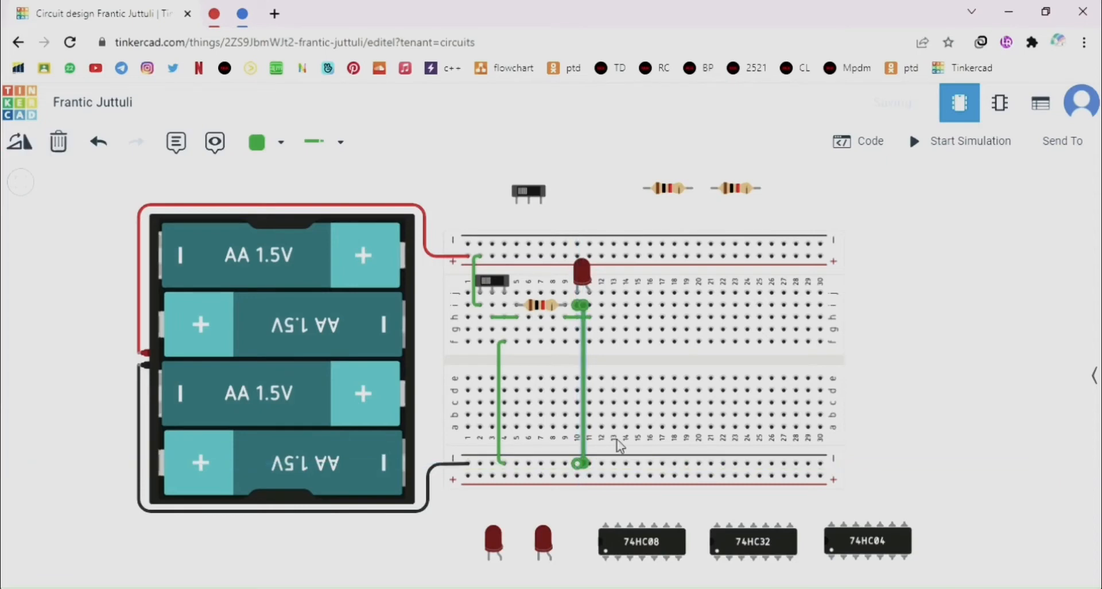
{"action": "left_click", "coordinate": [860, 331]}
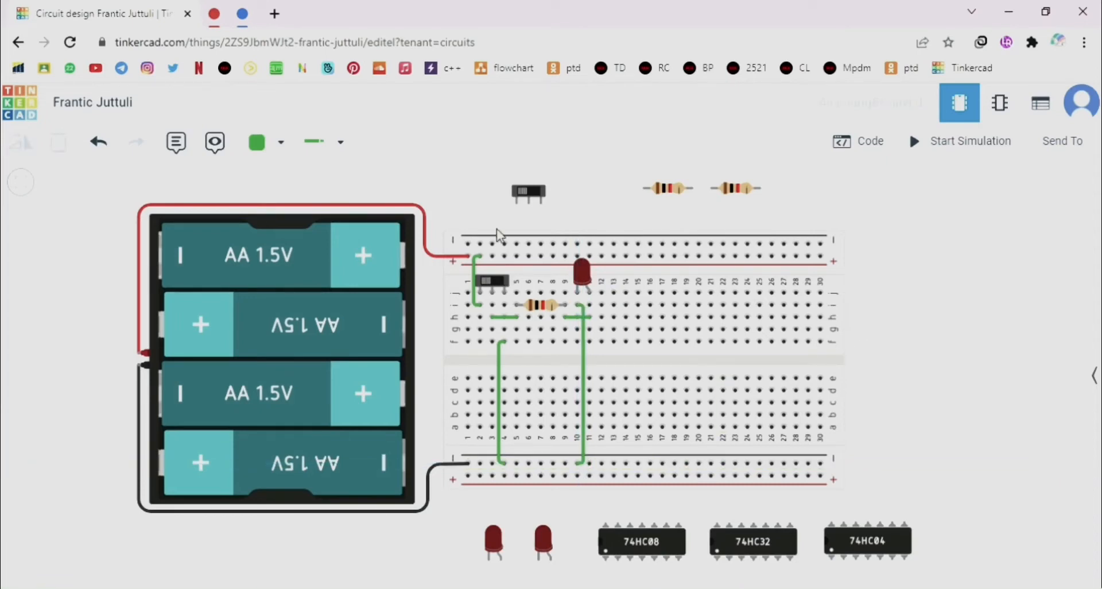
Step: Insert the second slide switch at columns 3 to 5 of row e, with blue wires from d3 to the upper positive rail and a5 to the lower negative rail
{"action": "left_click", "coordinate": [531, 195]}
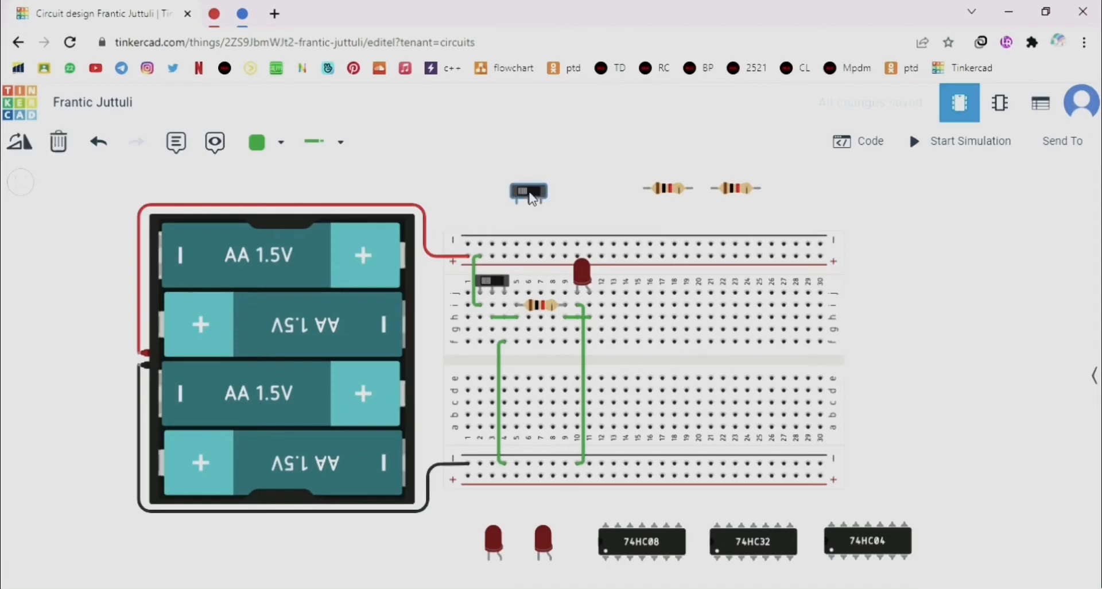
{"action": "left_click_drag", "start_coordinate": [521, 250], "coordinate": [508, 370]}
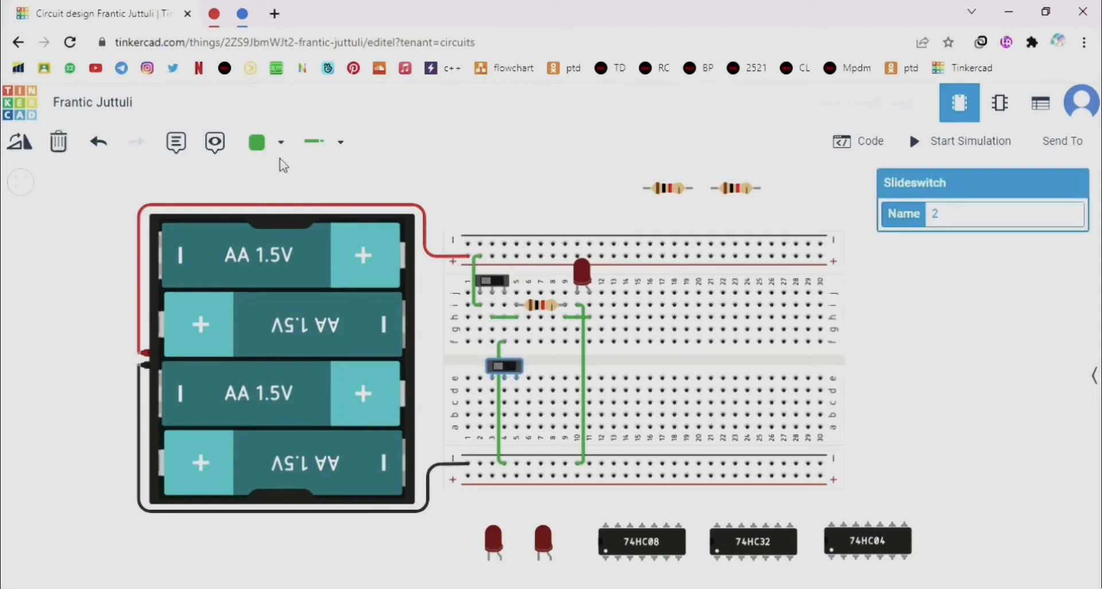
{"action": "left_click", "coordinate": [281, 141]}
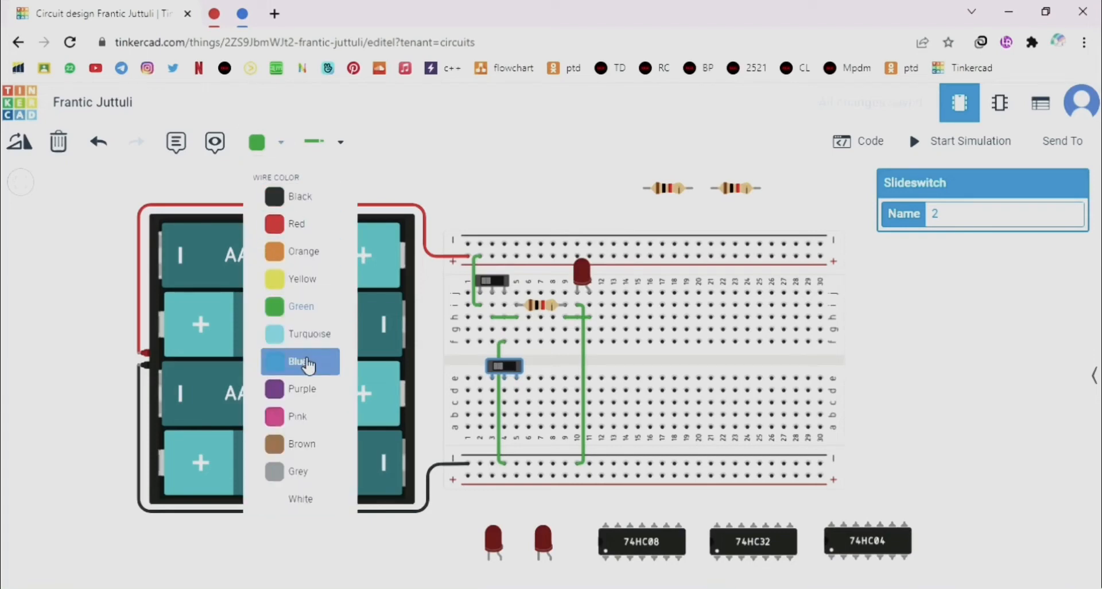
{"action": "left_click", "coordinate": [308, 364]}
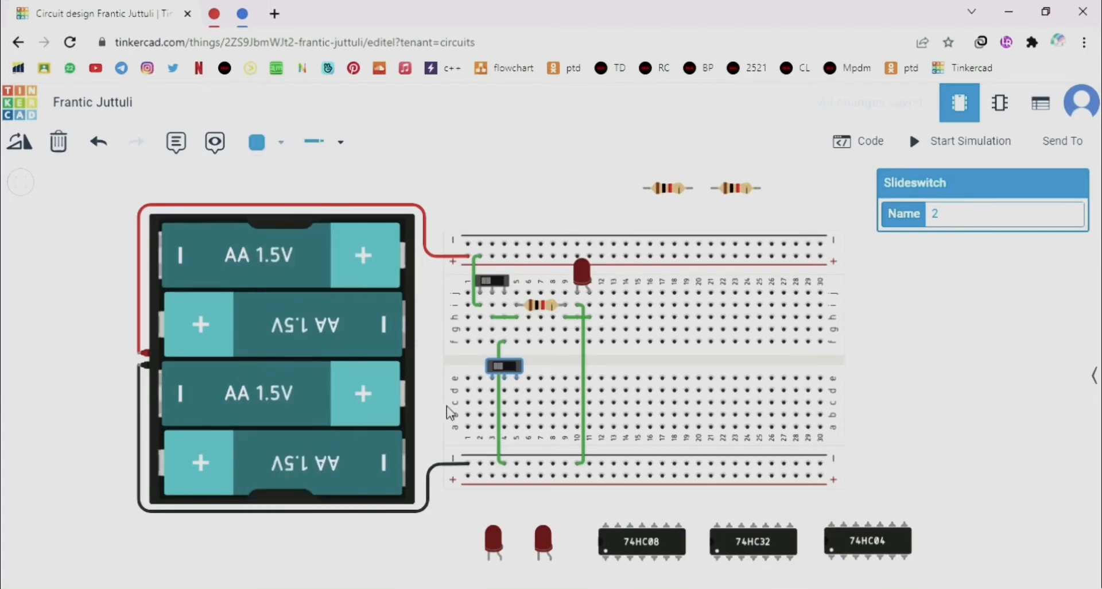
{"action": "left_click", "coordinate": [487, 391]}
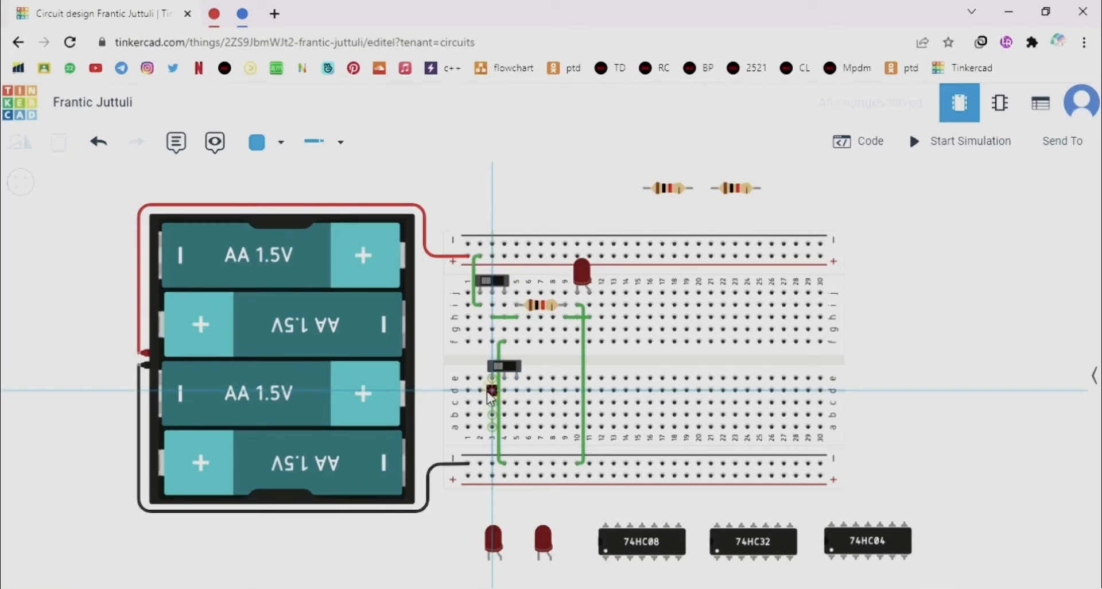
{"action": "left_click", "coordinate": [486, 390]}
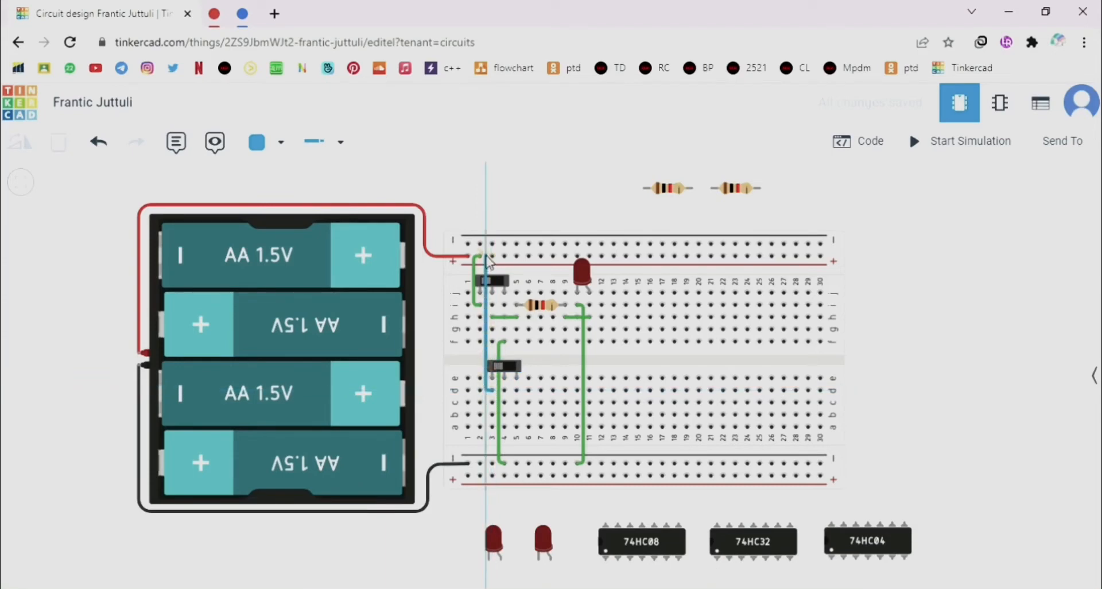
{"action": "left_click", "coordinate": [487, 255]}
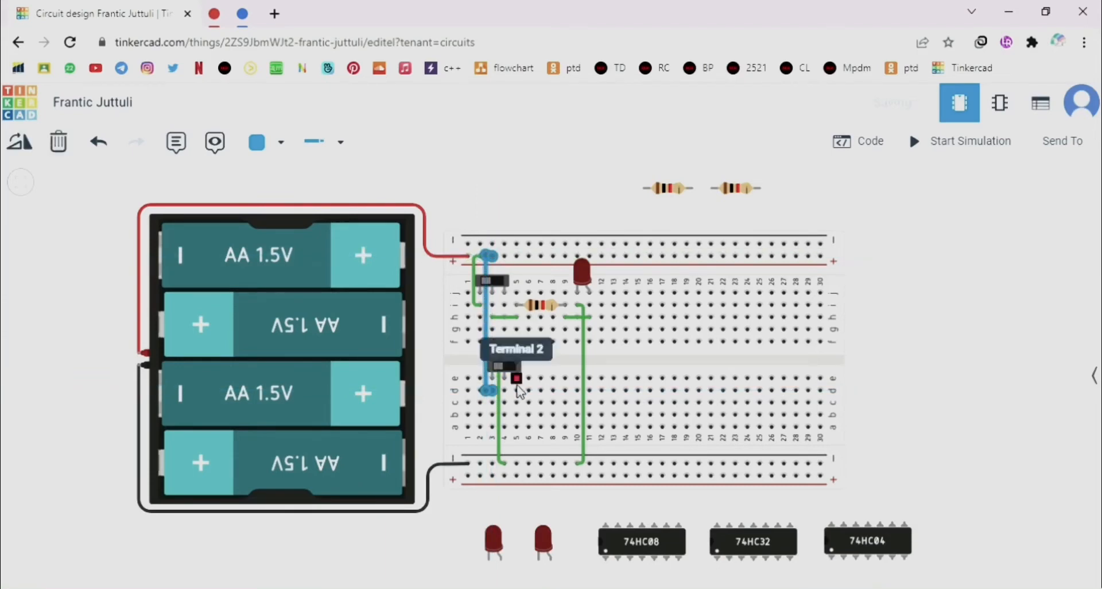
{"action": "left_click", "coordinate": [516, 428]}
{"action": "left_click", "coordinate": [516, 463]}
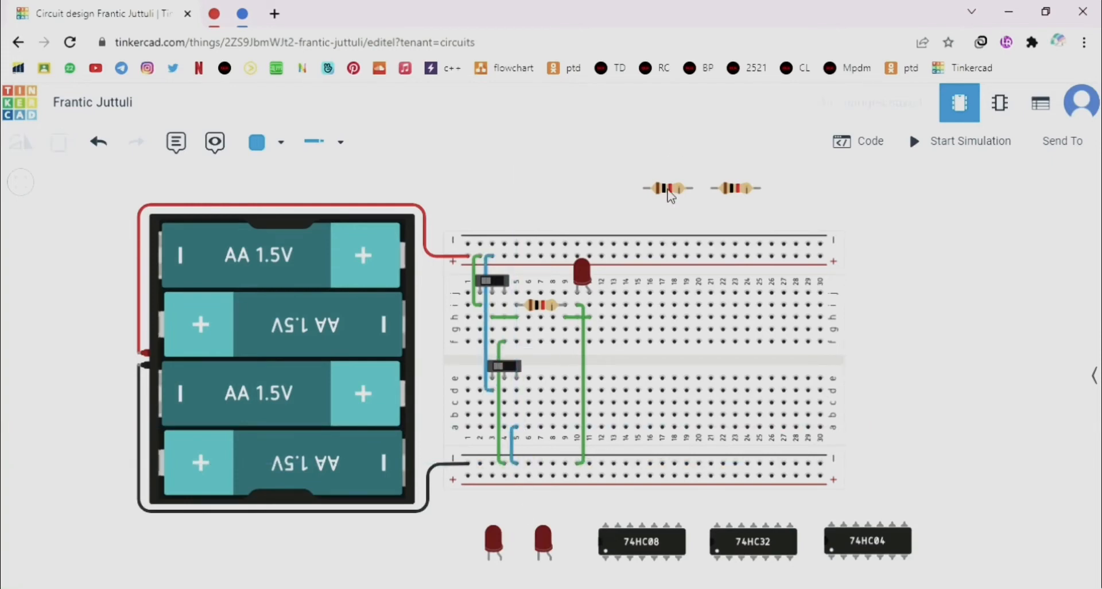
Step: Insert the second resistor at d6 to d10 and a red LED at e11 and e12, and wire the switch's middle pin from c4 to c6
{"action": "left_click_drag", "start_coordinate": [668, 188], "coordinate": [554, 391]}
{"action": "left_click_drag", "start_coordinate": [496, 545], "coordinate": [607, 379]}
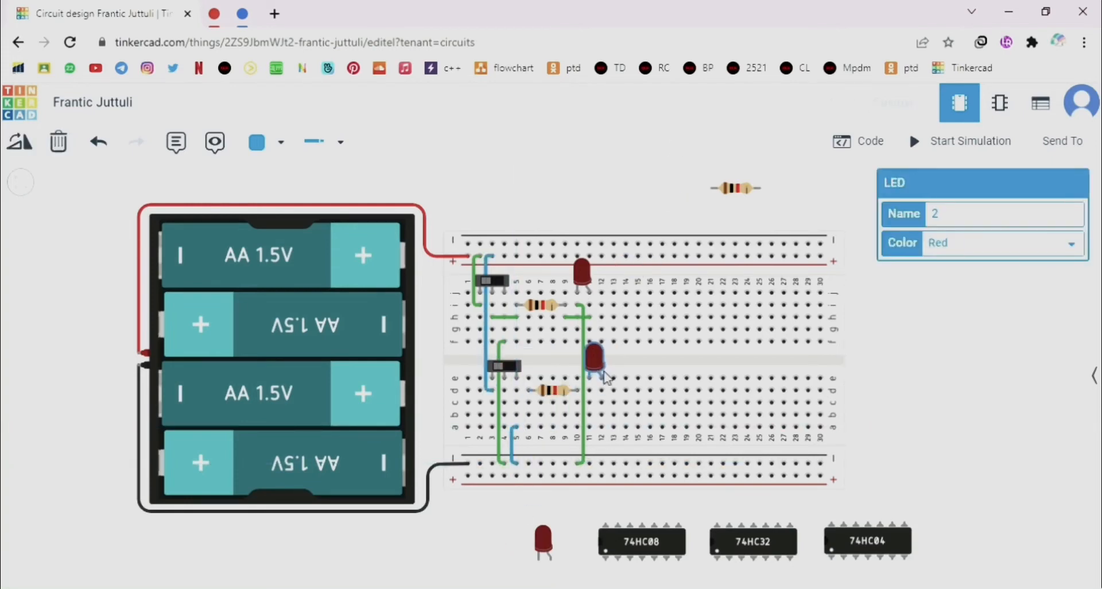
{"action": "left_click", "coordinate": [504, 403]}
{"action": "left_click", "coordinate": [529, 403]}
Step: Wire the second resistor's end from c10 to c12 and the second LED's cathode from d11 to the lower negative rail
{"action": "left_click", "coordinate": [576, 403]}
{"action": "left_click", "coordinate": [601, 403]}
{"action": "left_click", "coordinate": [591, 393]}
{"action": "left_click", "coordinate": [593, 462]}
{"action": "left_click", "coordinate": [594, 526]}
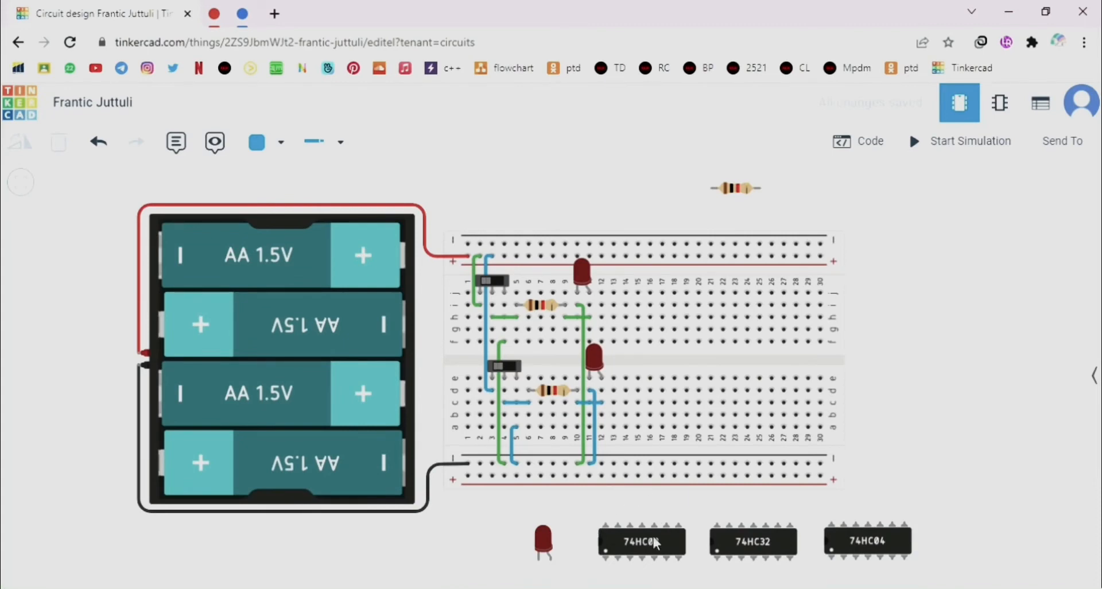
Step: Consult the 7408 pinout in the datasheet browser tab and place the 74HC08 chip across the breadboard's centre gap at columns 14 to 20
{"action": "left_click", "coordinate": [646, 553]}
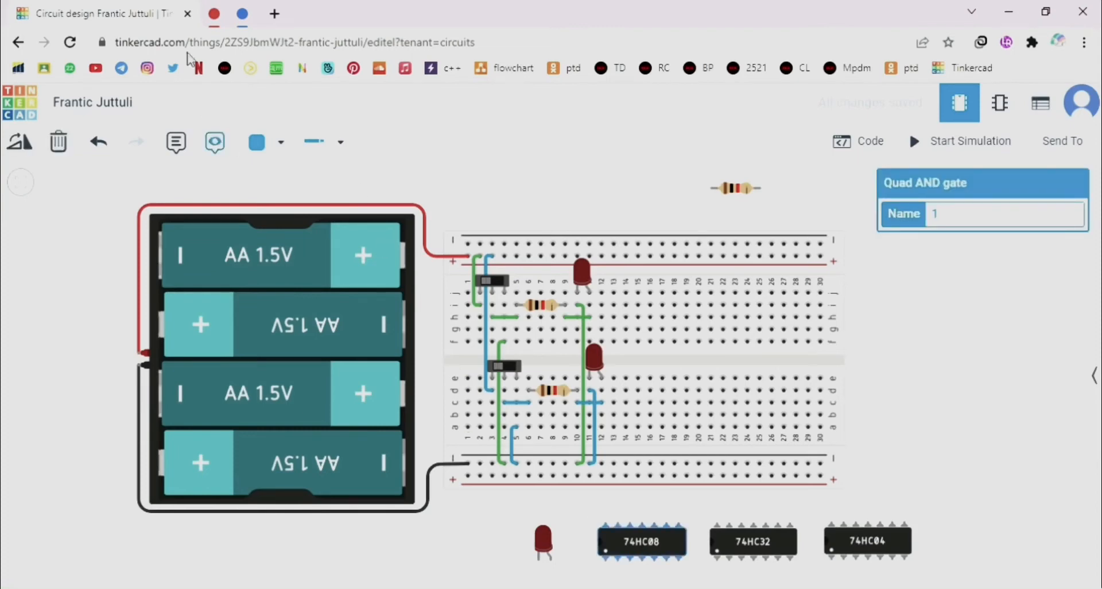
{"action": "left_click", "coordinate": [215, 14]}
{"action": "left_click", "coordinate": [299, 12]}
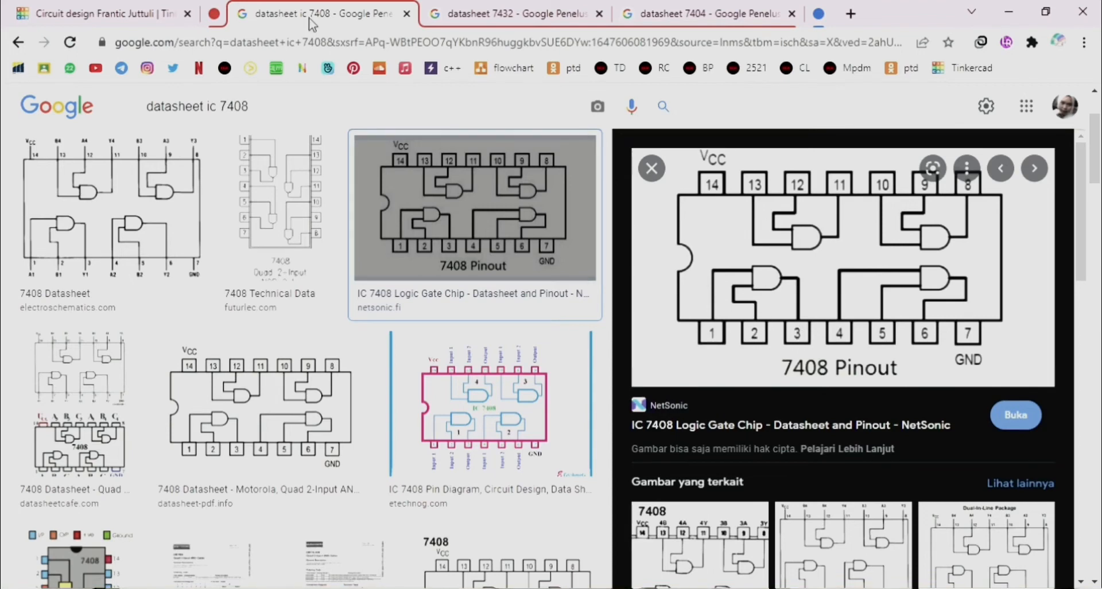
{"action": "left_click", "coordinate": [215, 16]}
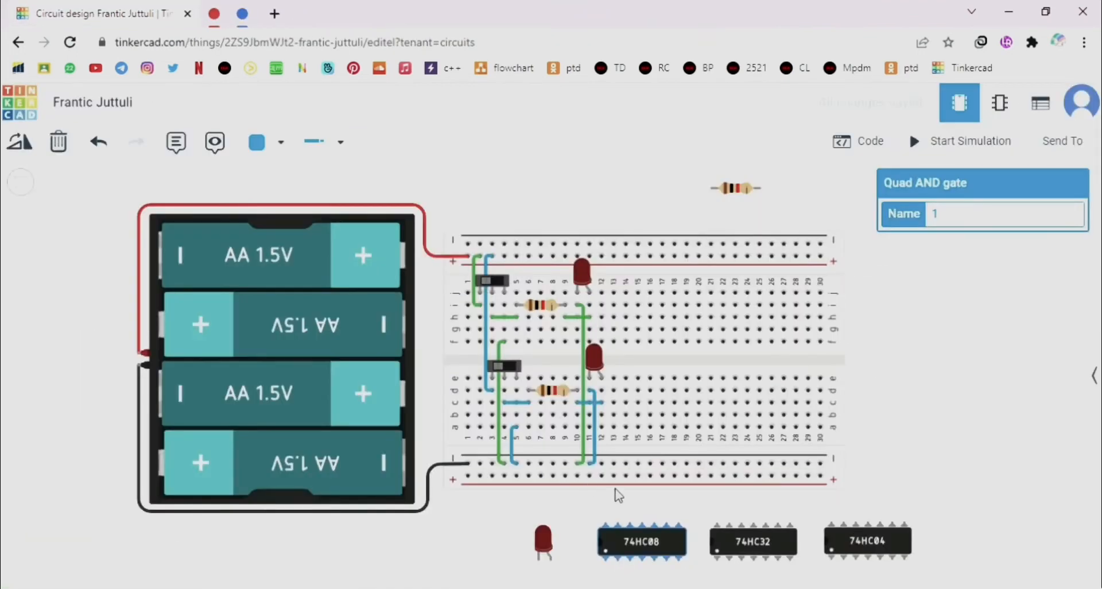
{"action": "left_click_drag", "start_coordinate": [631, 544], "coordinate": [656, 353]}
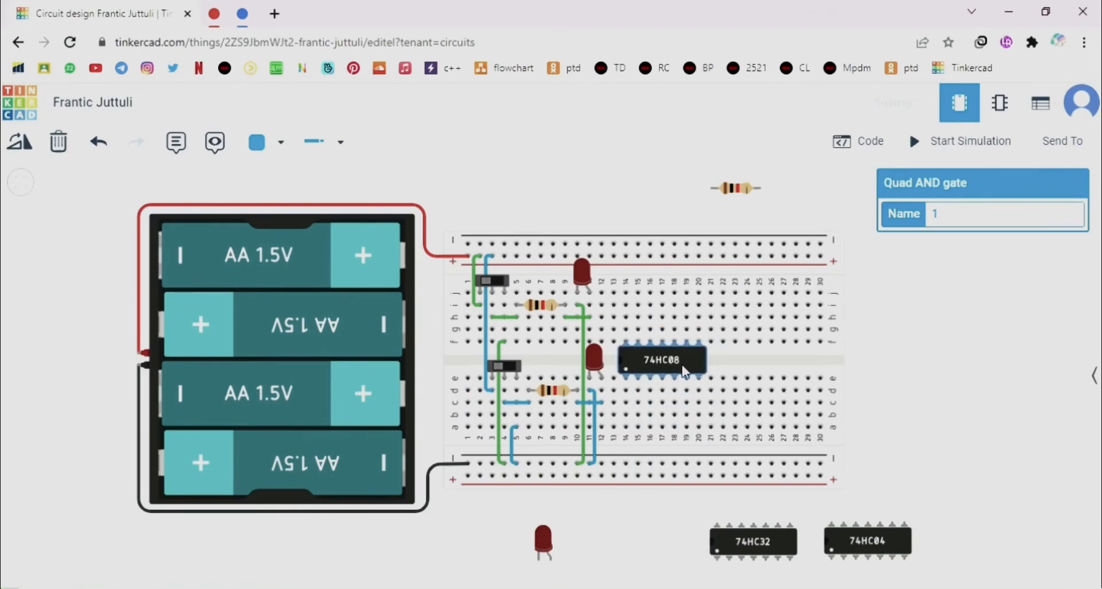
Step: Power the 74HC08 with purple wires from g14 to the upper positive rail and from d20 to the lower negative rail
{"action": "left_click", "coordinate": [280, 143]}
{"action": "left_click", "coordinate": [293, 388]}
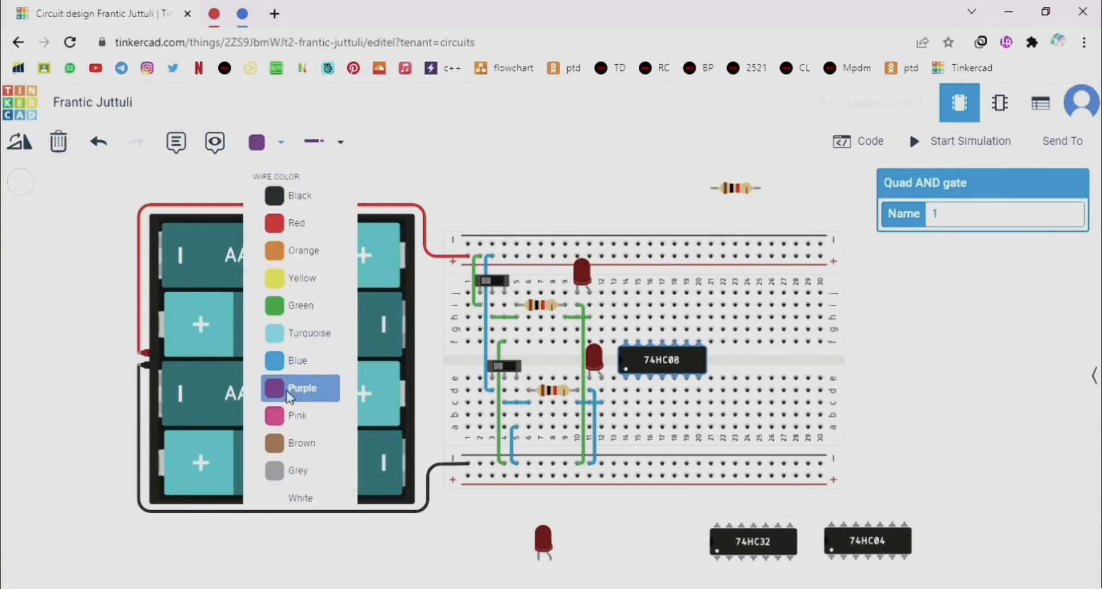
{"action": "left_click", "coordinate": [626, 331]}
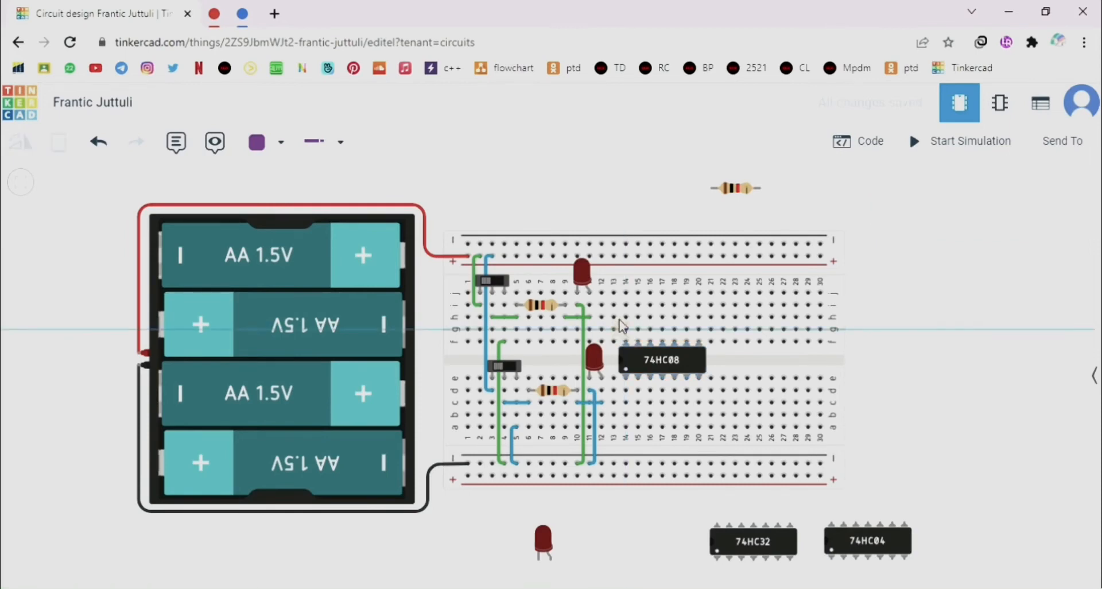
{"action": "left_click", "coordinate": [624, 258]}
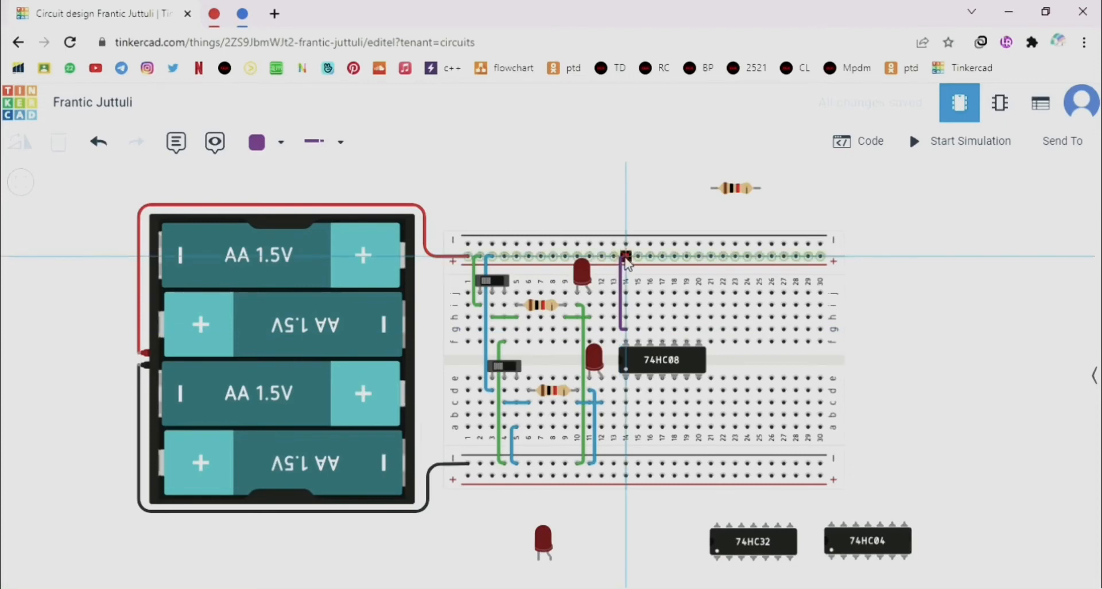
{"action": "left_click", "coordinate": [698, 391]}
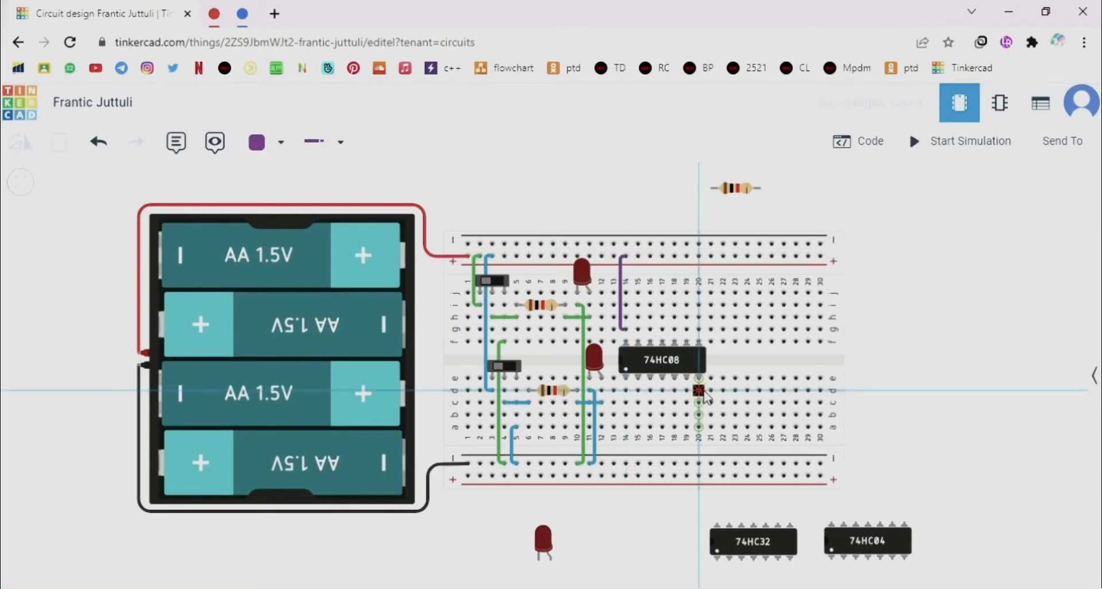
{"action": "left_click", "coordinate": [708, 464]}
{"action": "left_click", "coordinate": [869, 434]}
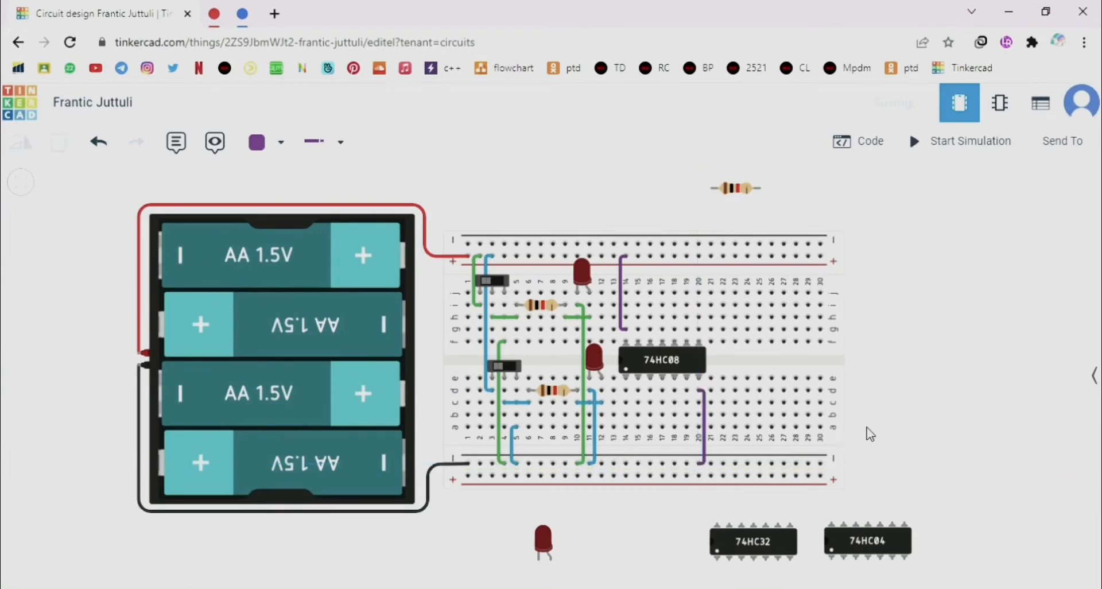
Step: Insert the third resistor in row h from column 21 to 25 and the third red LED at columns 26 and 27 of row j
{"action": "left_click_drag", "start_coordinate": [737, 194], "coordinate": [728, 317]}
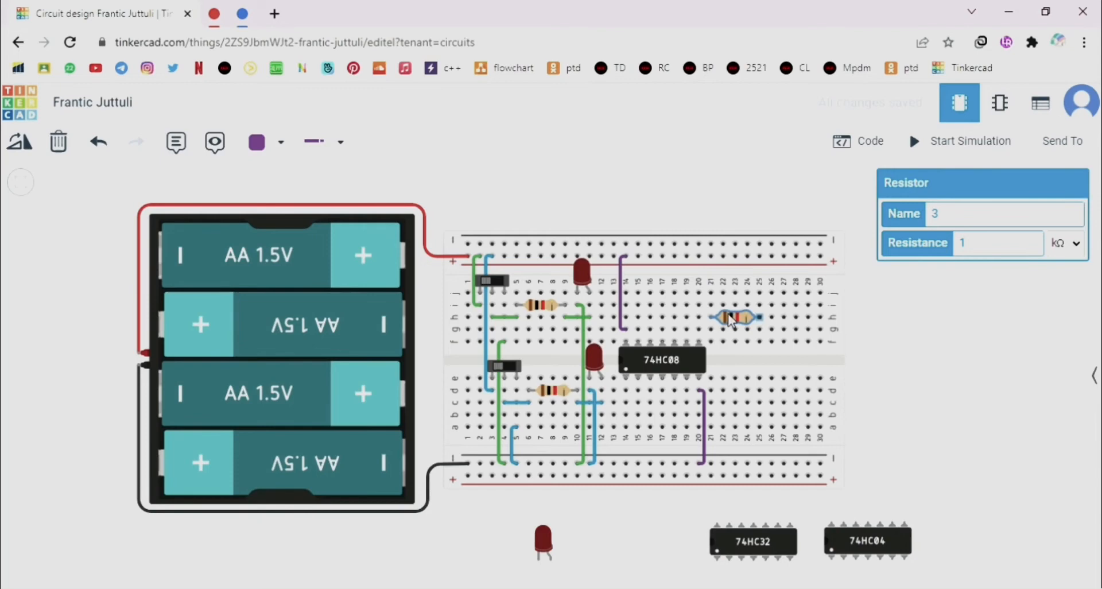
{"action": "left_click_drag", "start_coordinate": [543, 537], "coordinate": [775, 270]}
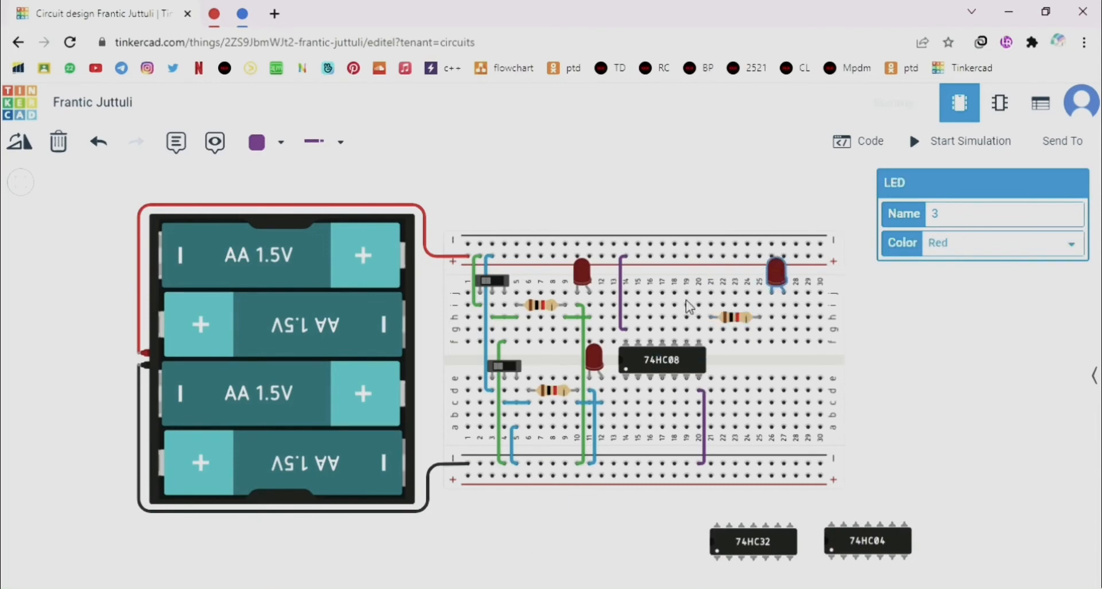
Step: Wire both switch signals to the AND gate's inputs in purple, from g5 to c14 and from a6 to b15
{"action": "left_click", "coordinate": [516, 329]}
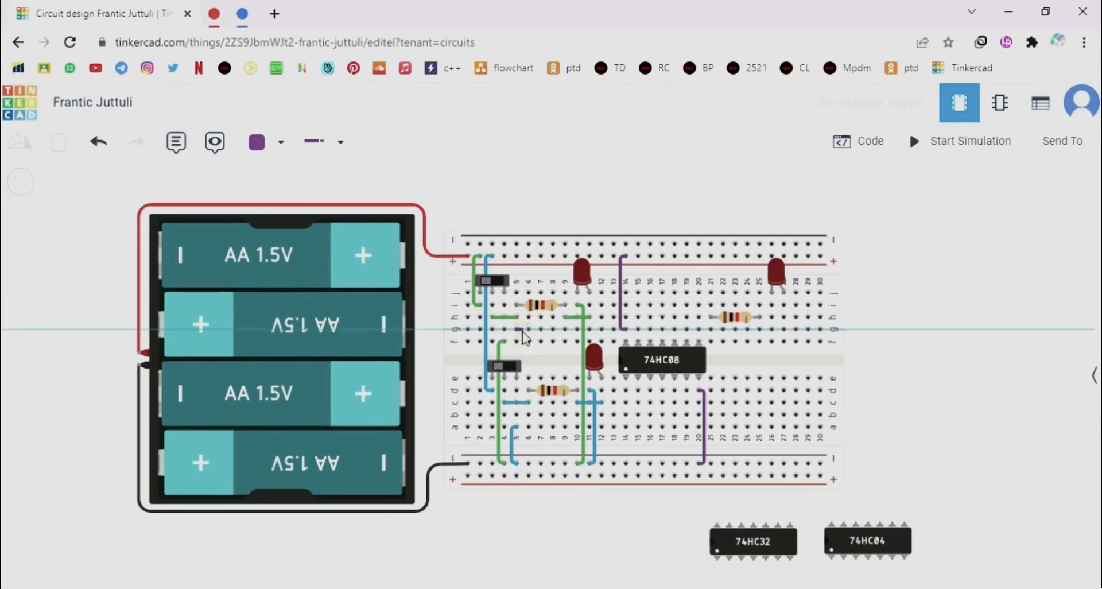
{"action": "left_click", "coordinate": [522, 410]}
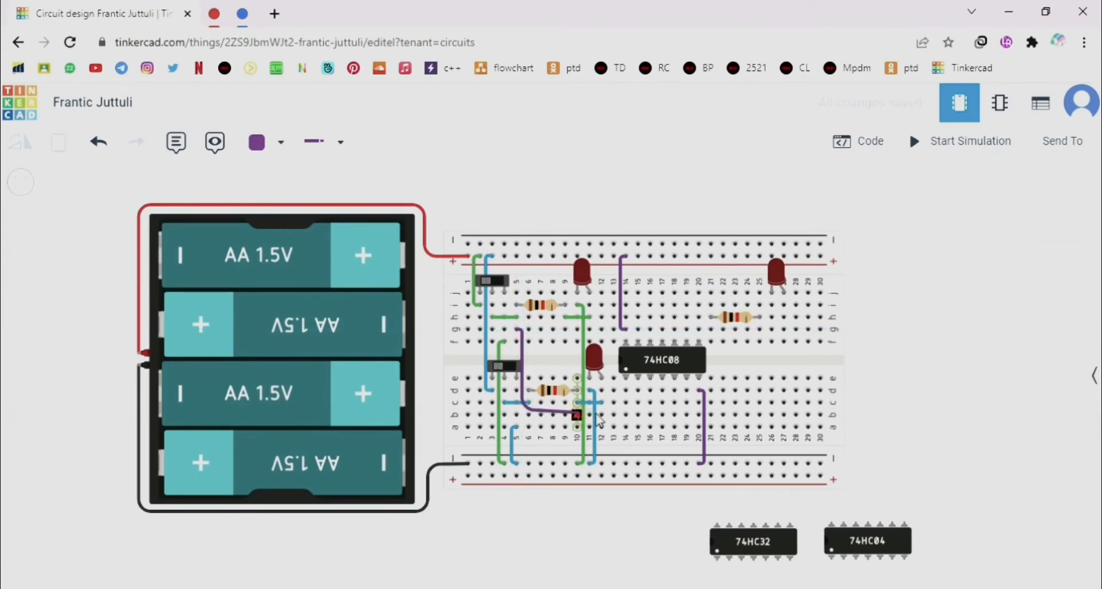
{"action": "left_click", "coordinate": [626, 409]}
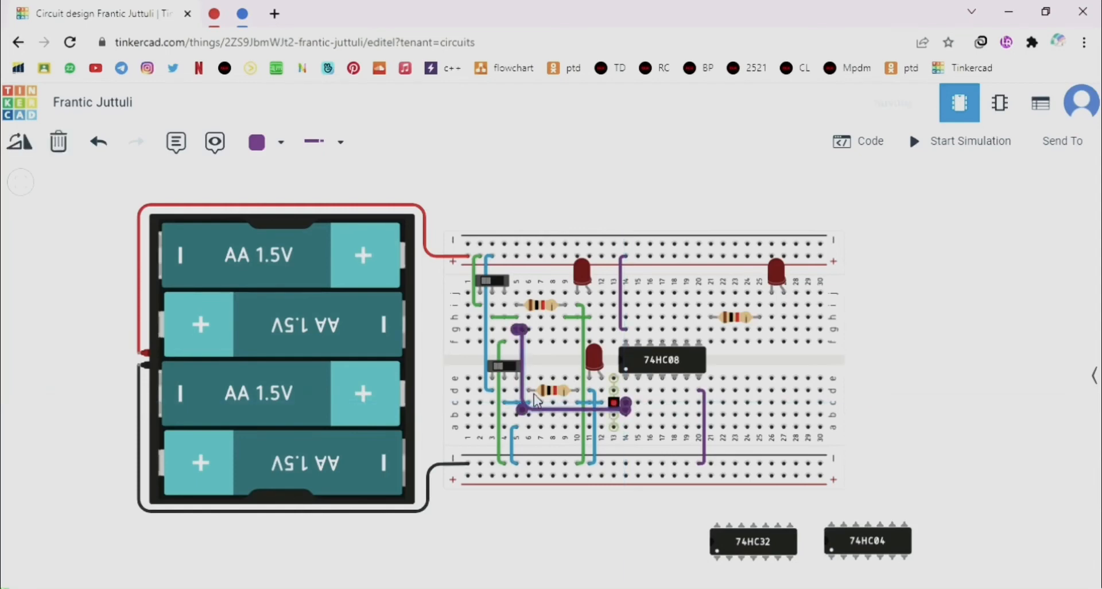
{"action": "left_click", "coordinate": [528, 428]}
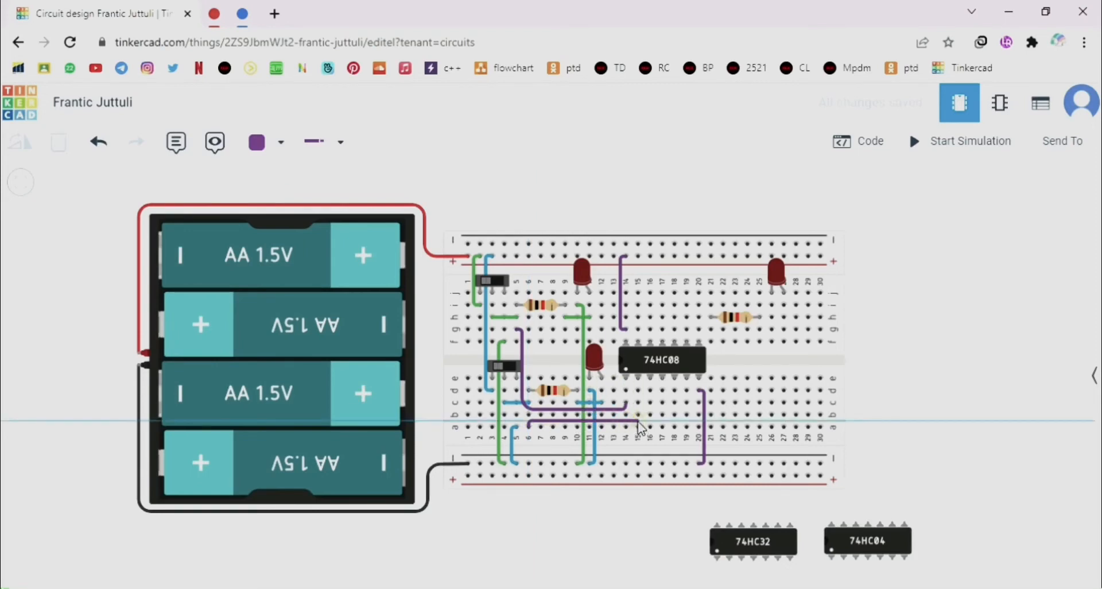
{"action": "left_click", "coordinate": [637, 426]}
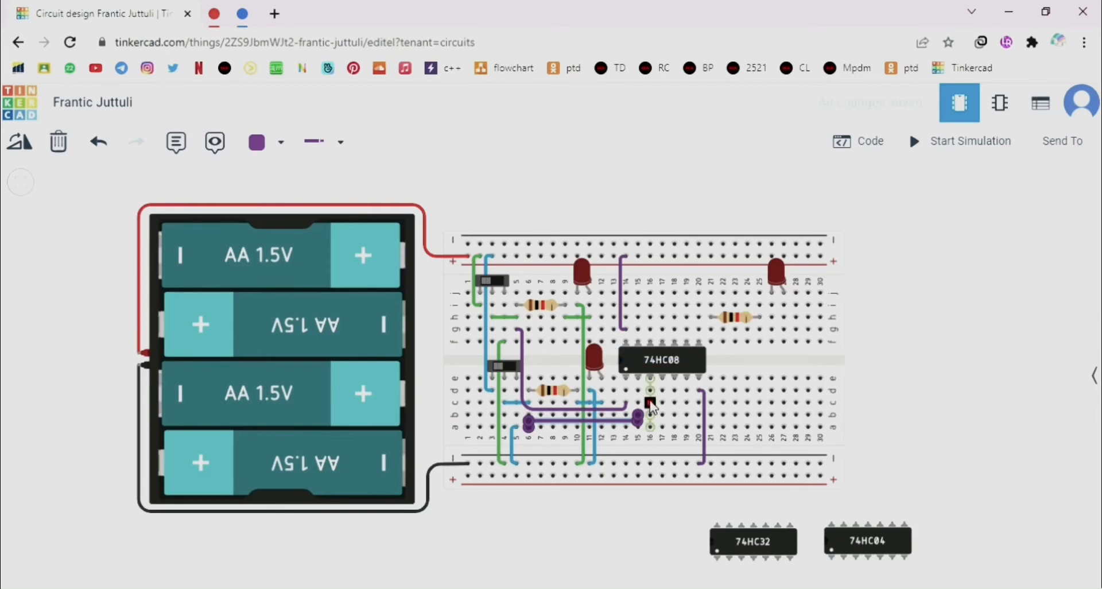
Step: Route a purple wire from the AND gate's output at c16 around the chip to the third resistor's column at f21
{"action": "left_click", "coordinate": [650, 402]}
{"action": "left_click", "coordinate": [711, 396]}
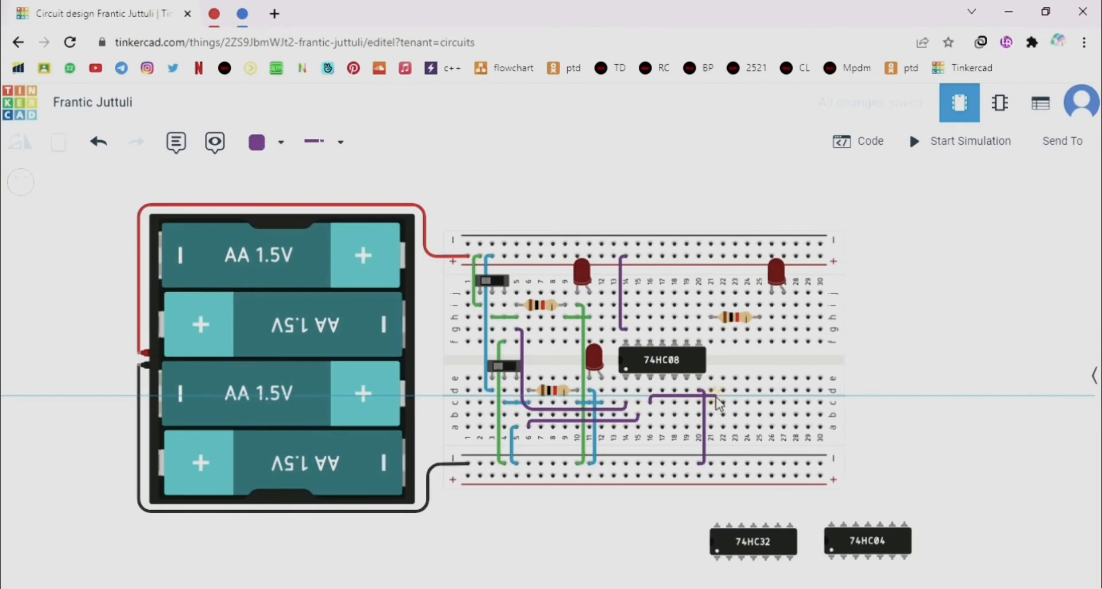
{"action": "left_click", "coordinate": [716, 343]}
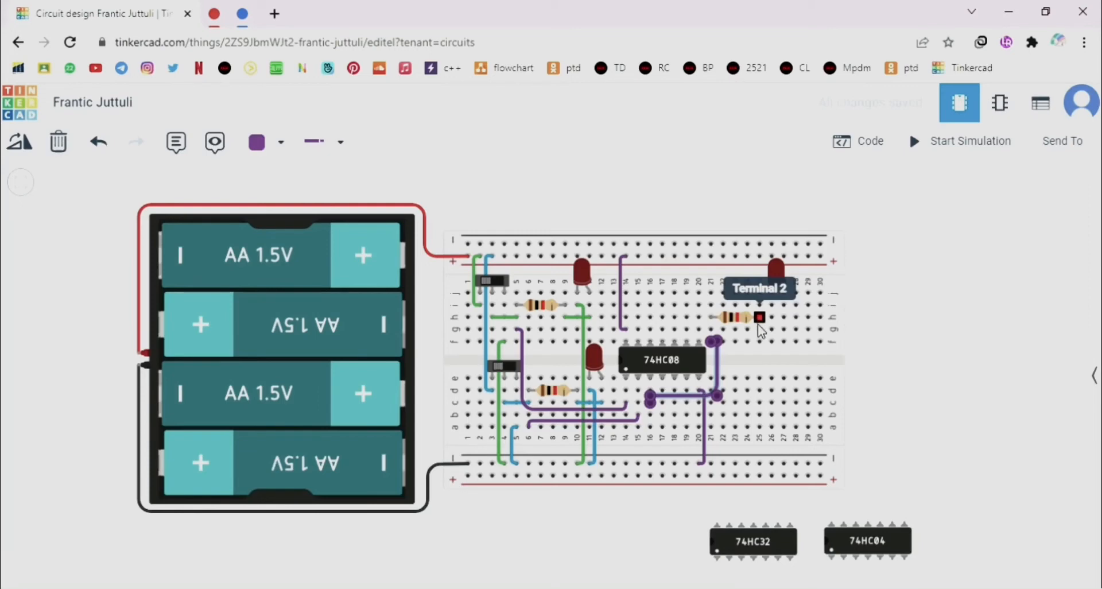
Step: Wire the third resistor's end from f25 to f27 and the third LED's cathode from h26 to the lower negative rail
{"action": "left_click", "coordinate": [759, 342]}
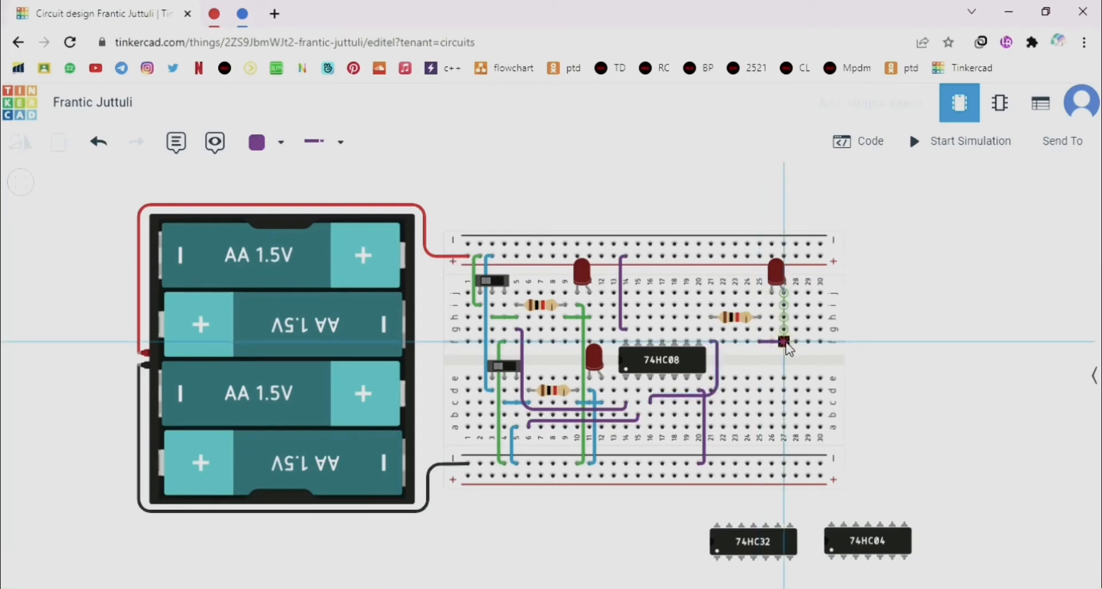
{"action": "left_click", "coordinate": [784, 344]}
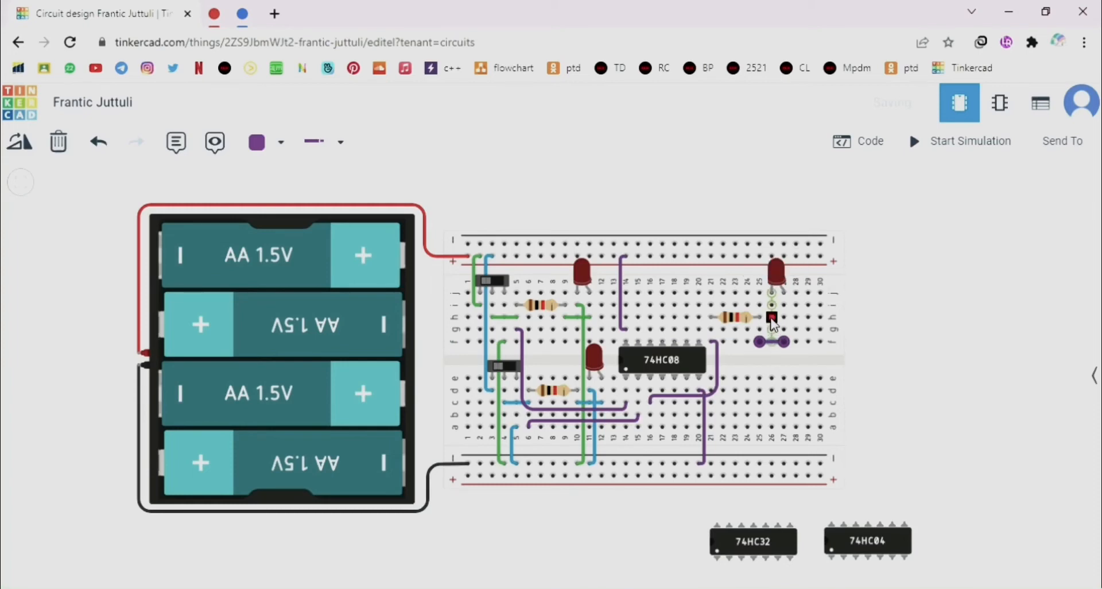
{"action": "left_click", "coordinate": [771, 317]}
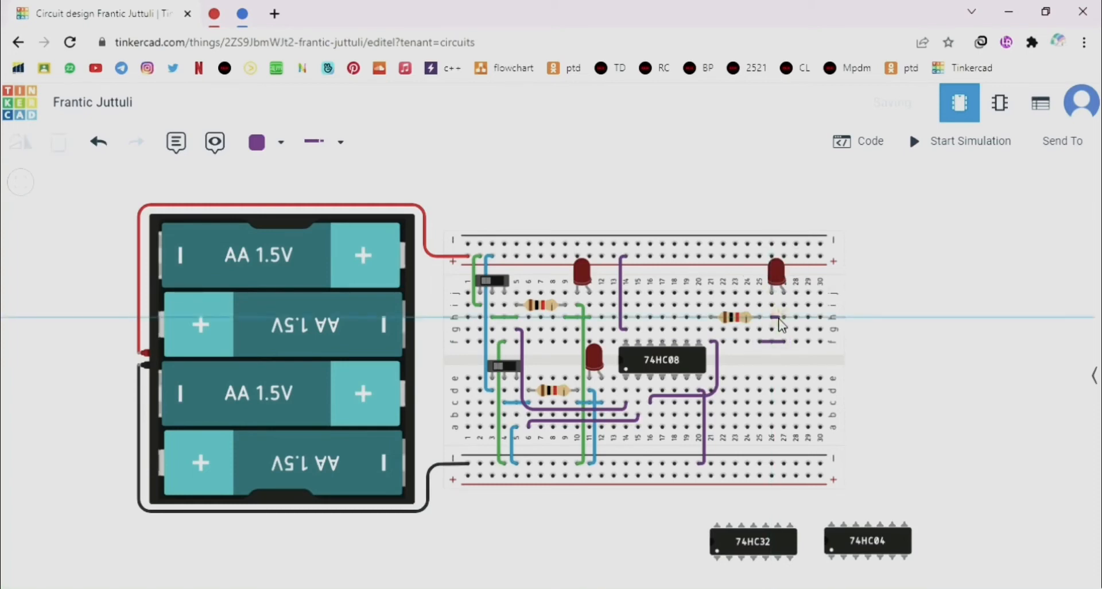
{"action": "left_click", "coordinate": [776, 463]}
{"action": "left_click", "coordinate": [900, 428]}
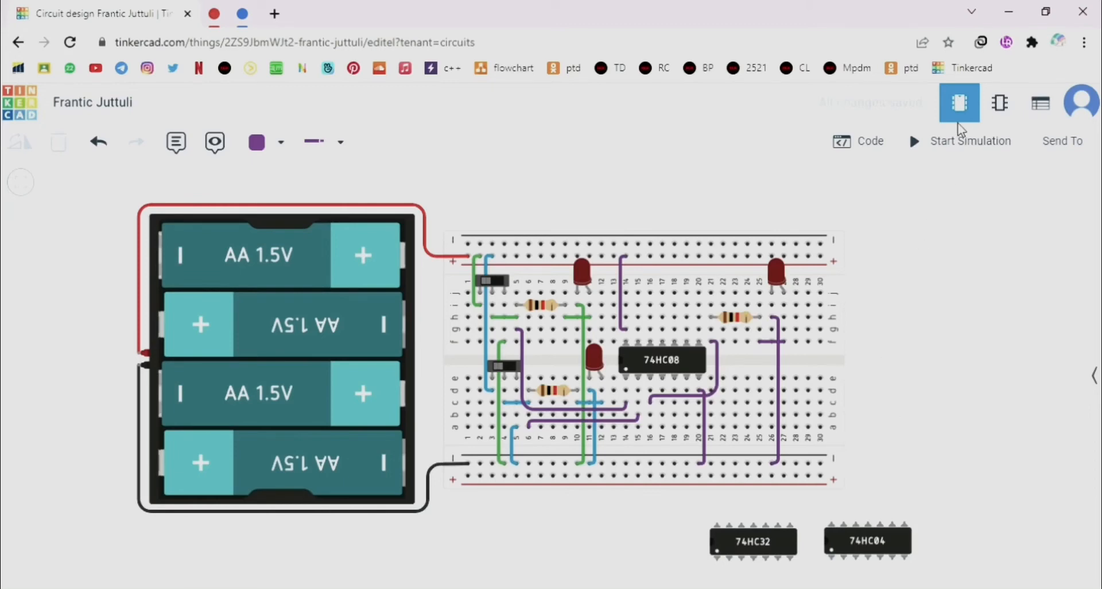
Step: Start the simulation and test the AND gate with both slide switches off and with each switch on alone
{"action": "left_click", "coordinate": [942, 150]}
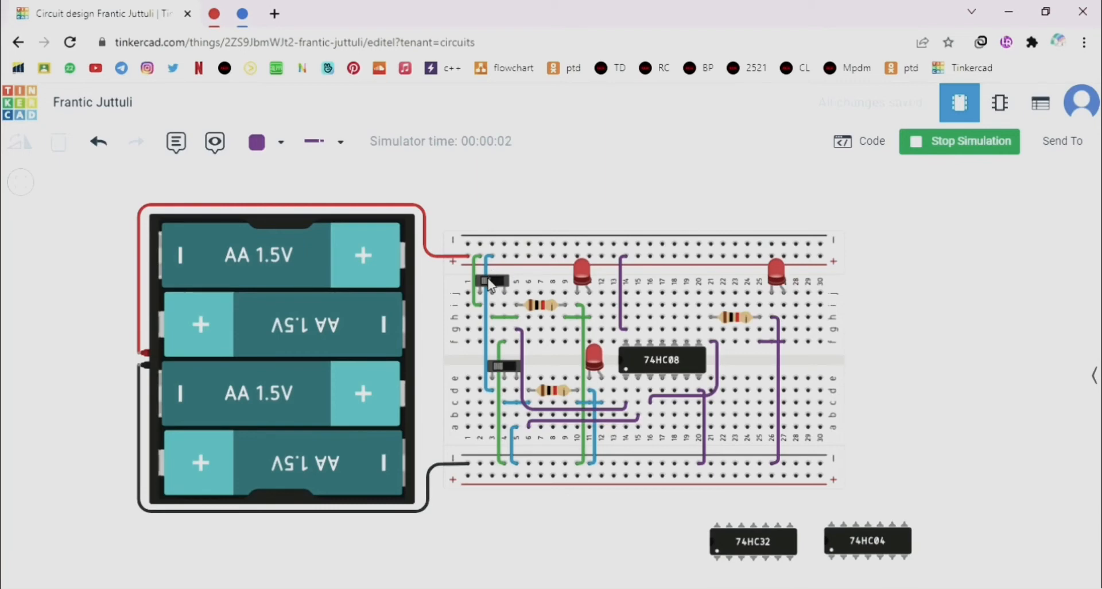
{"action": "left_click", "coordinate": [492, 281]}
{"action": "left_click", "coordinate": [497, 368]}
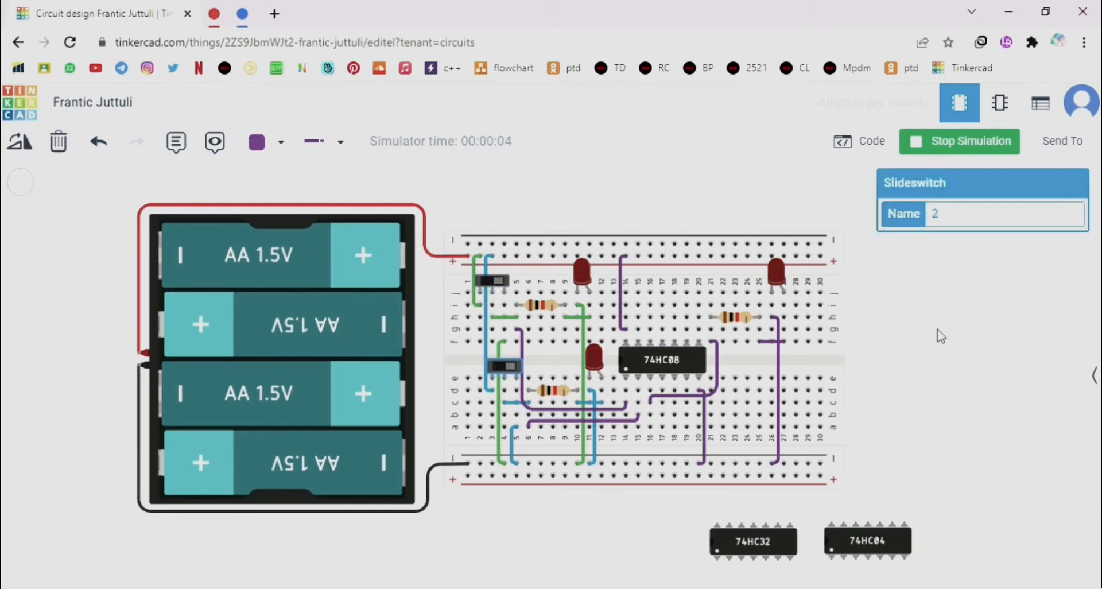
{"action": "left_click", "coordinate": [497, 282]}
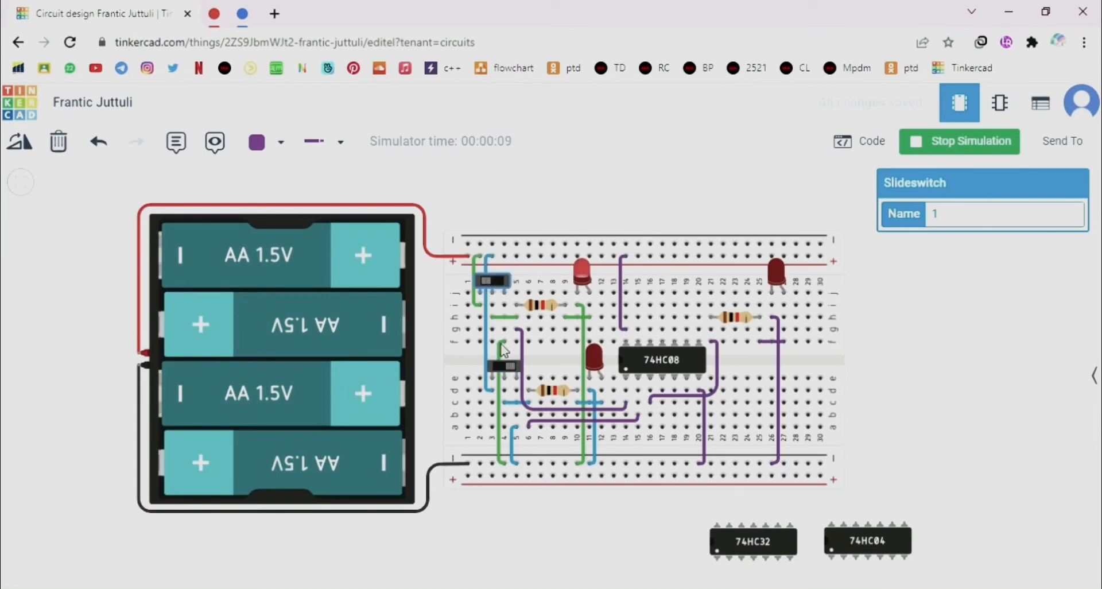
{"action": "left_click", "coordinate": [490, 287]}
{"action": "left_click", "coordinate": [492, 284]}
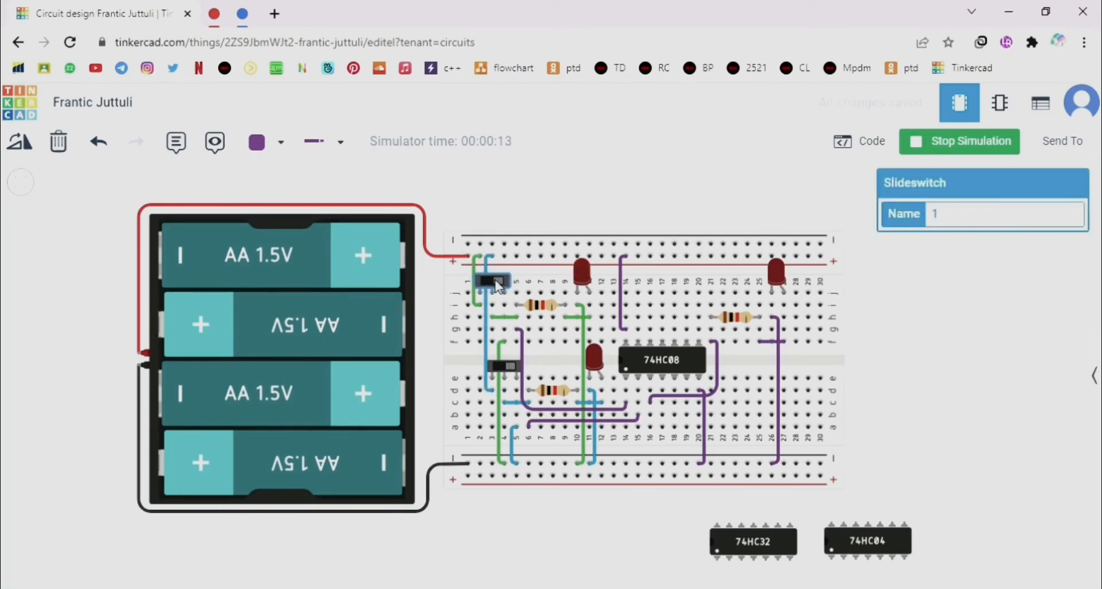
{"action": "left_click", "coordinate": [509, 368]}
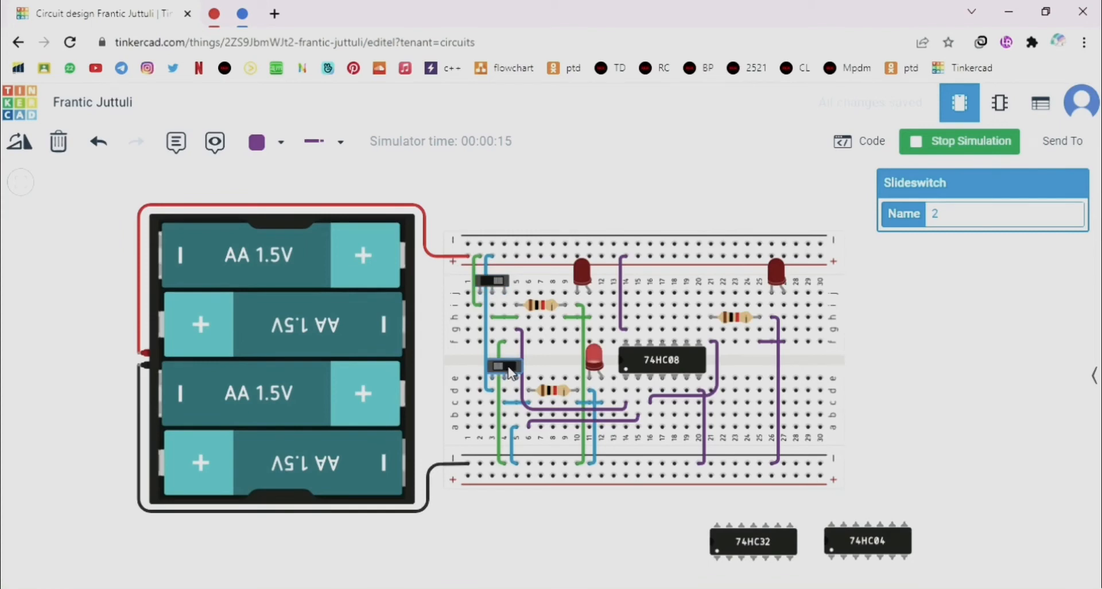
{"action": "left_click", "coordinate": [509, 368]}
Step: Test the AND gate with both slide switches on, switch both off again, and stop the simulation
{"action": "left_click", "coordinate": [501, 287]}
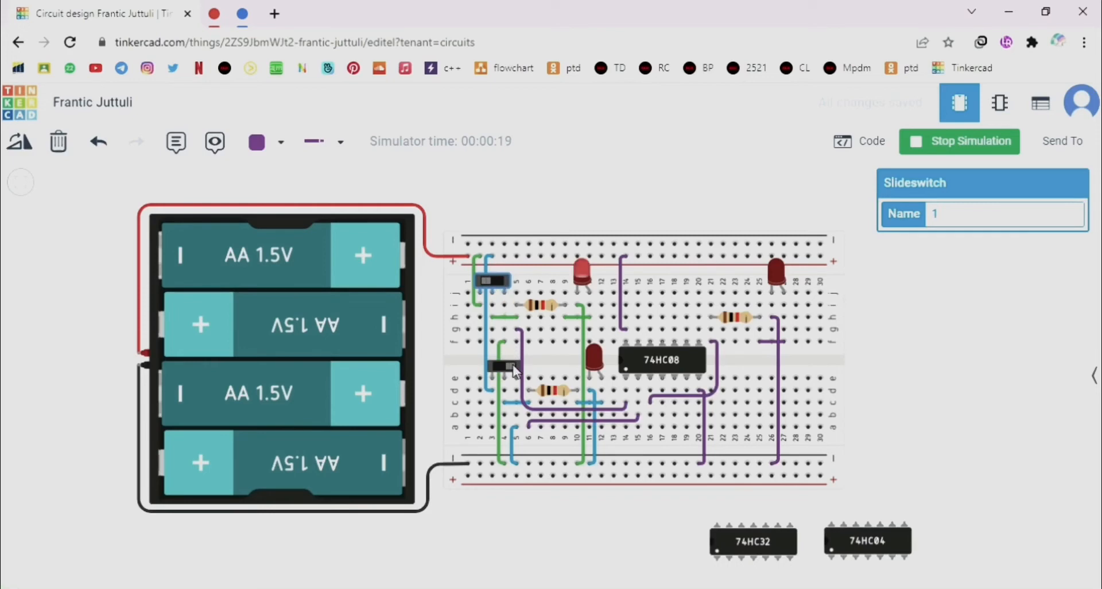
{"action": "left_click", "coordinate": [514, 369]}
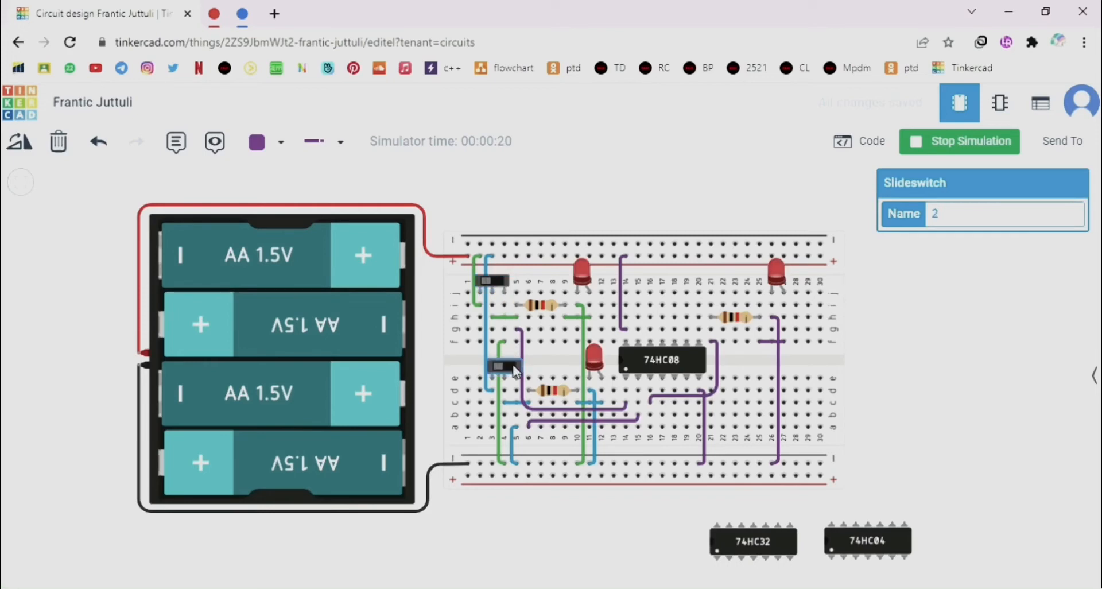
{"action": "left_click", "coordinate": [490, 283]}
{"action": "left_click", "coordinate": [501, 370]}
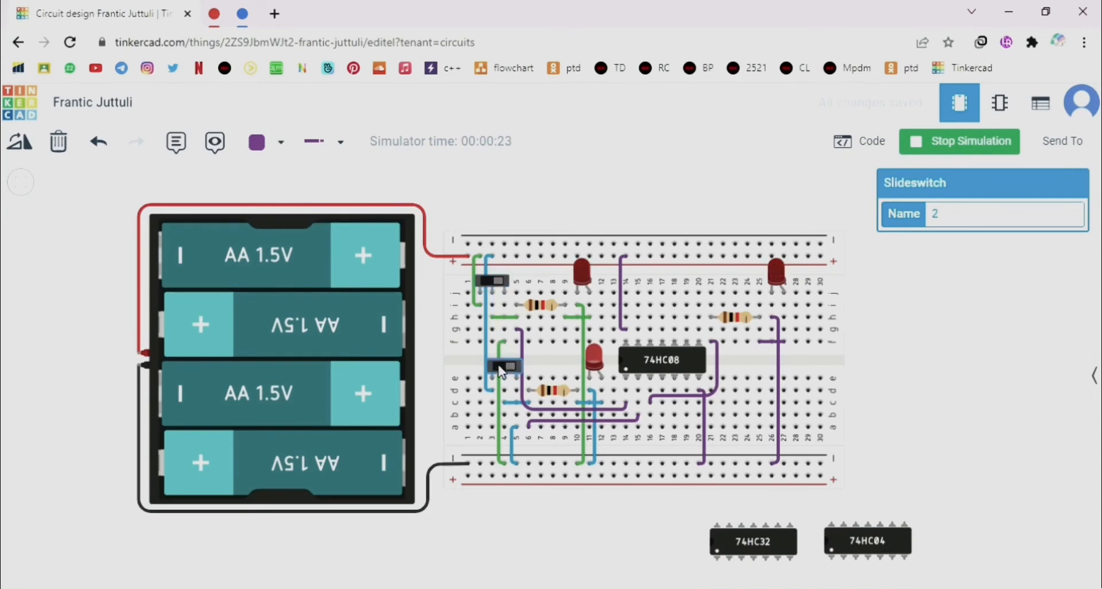
{"action": "left_click", "coordinate": [934, 294]}
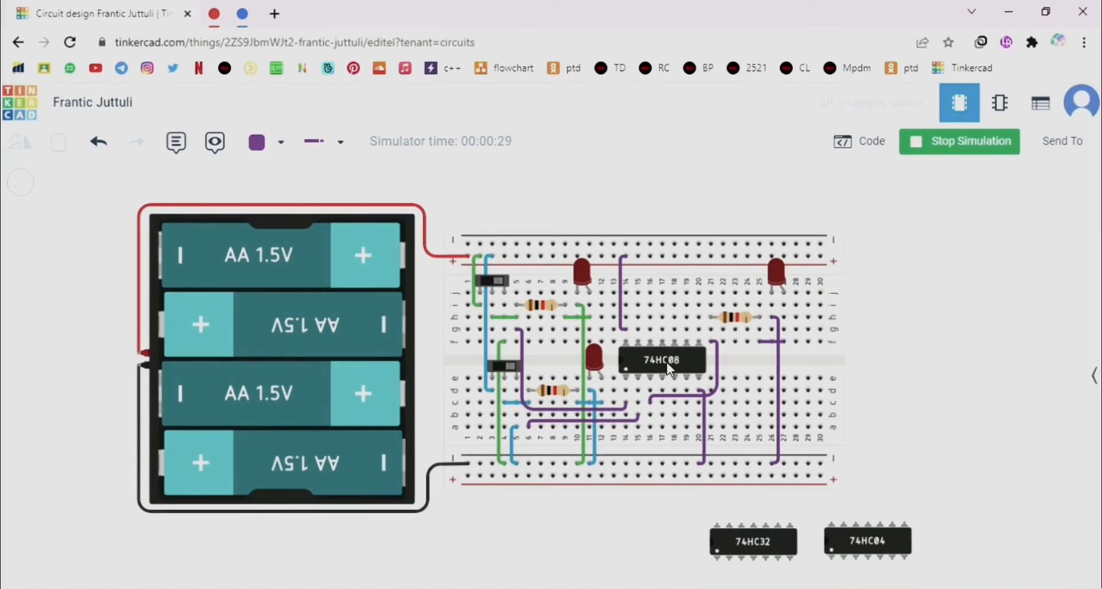
{"action": "left_click", "coordinate": [930, 144]}
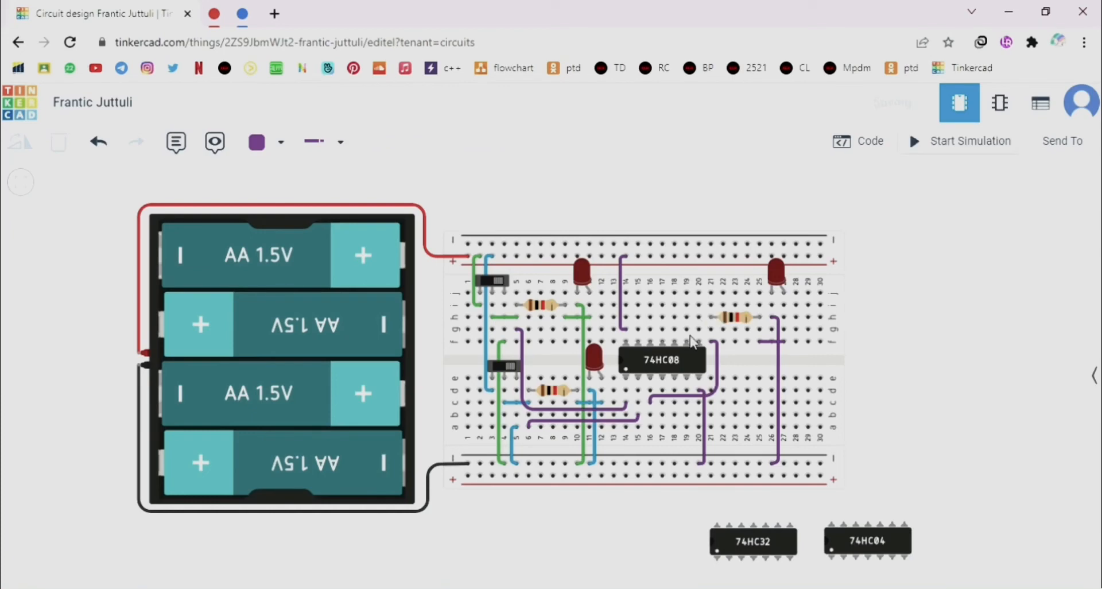
Step: Swap the 74HC08 on the breadboard for the 74HC32 at columns 14 to 20, checking the 7432 datasheet pinout in the browser
{"action": "left_click_drag", "start_coordinate": [672, 363], "coordinate": [665, 551]}
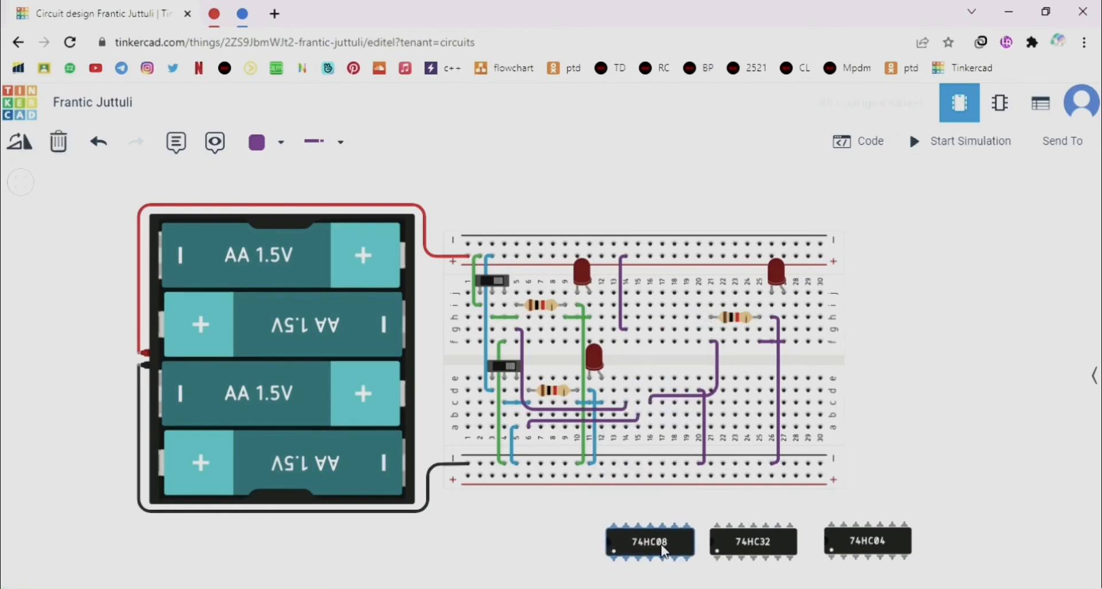
{"action": "left_click", "coordinate": [742, 543]}
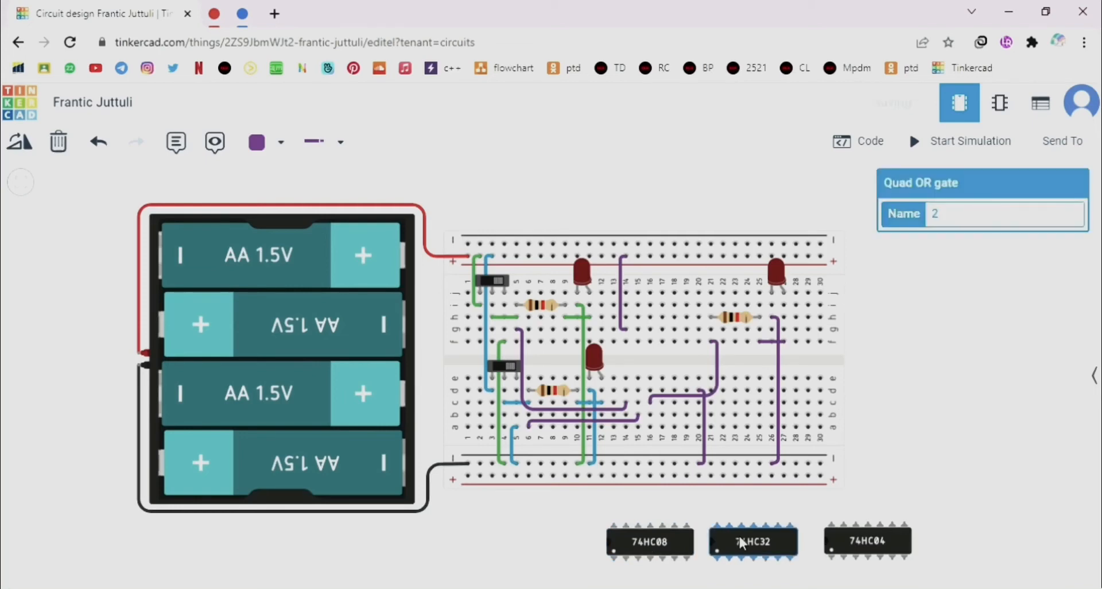
{"action": "left_click", "coordinate": [214, 13]}
{"action": "left_click", "coordinate": [447, 17]}
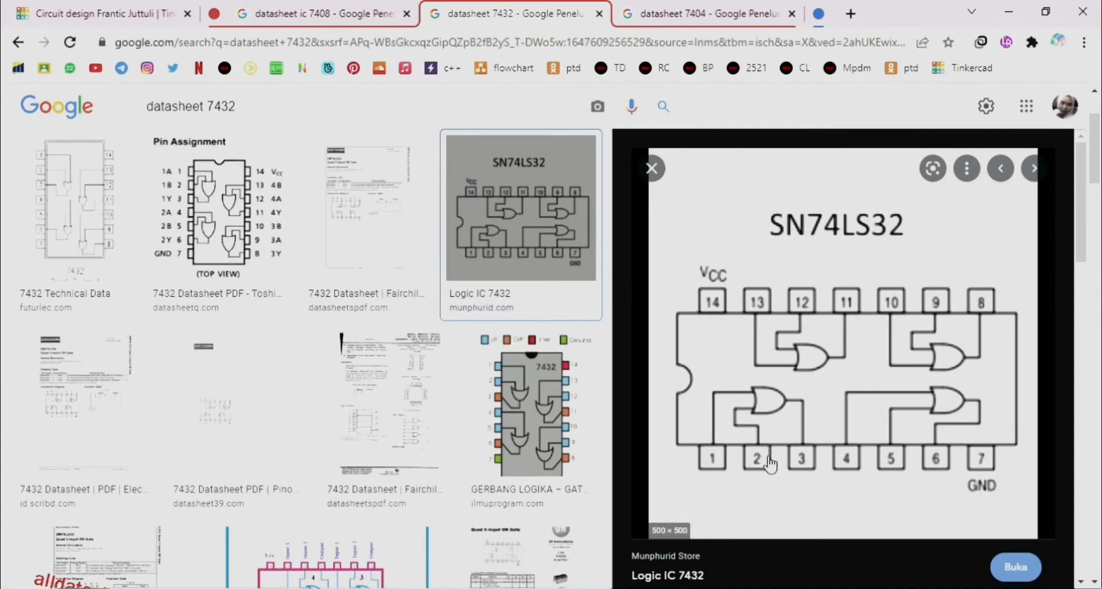
{"action": "left_click", "coordinate": [213, 11]}
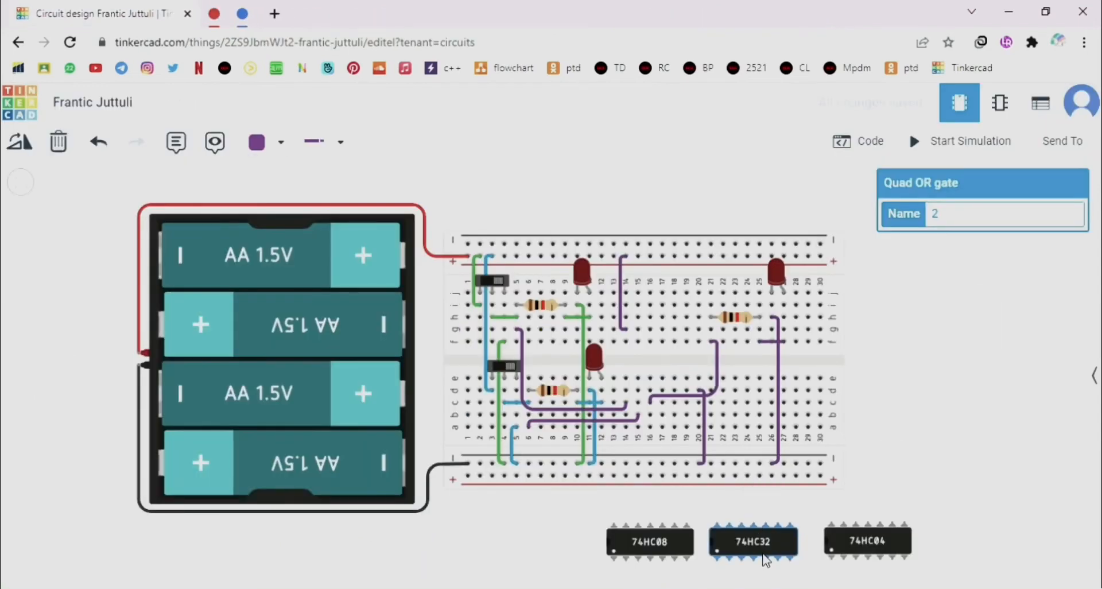
{"action": "left_click_drag", "start_coordinate": [766, 559], "coordinate": [674, 377]}
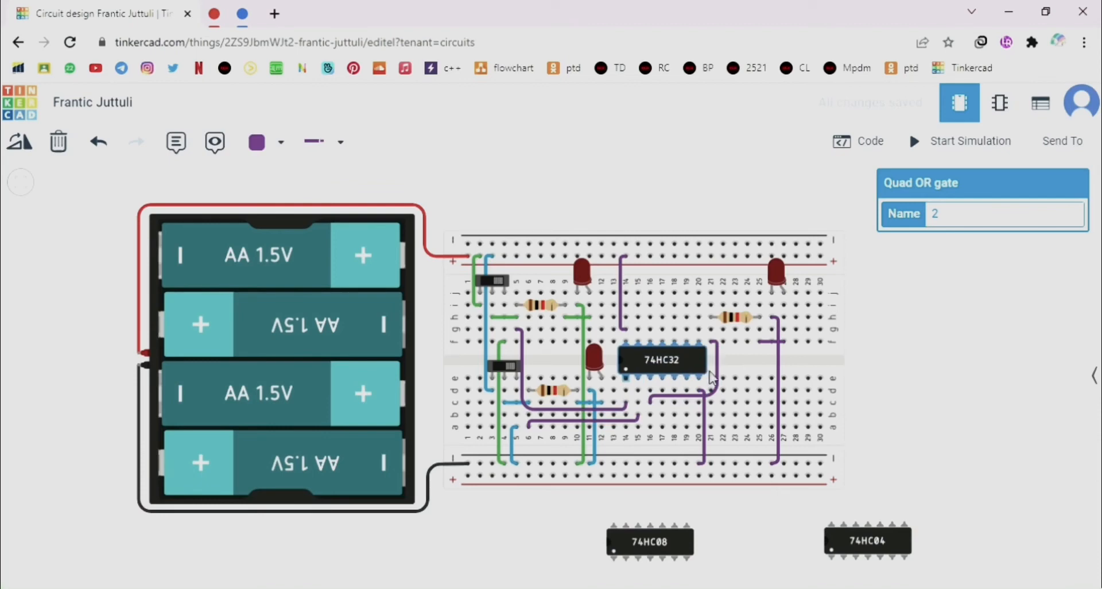
{"action": "left_click", "coordinate": [893, 353]}
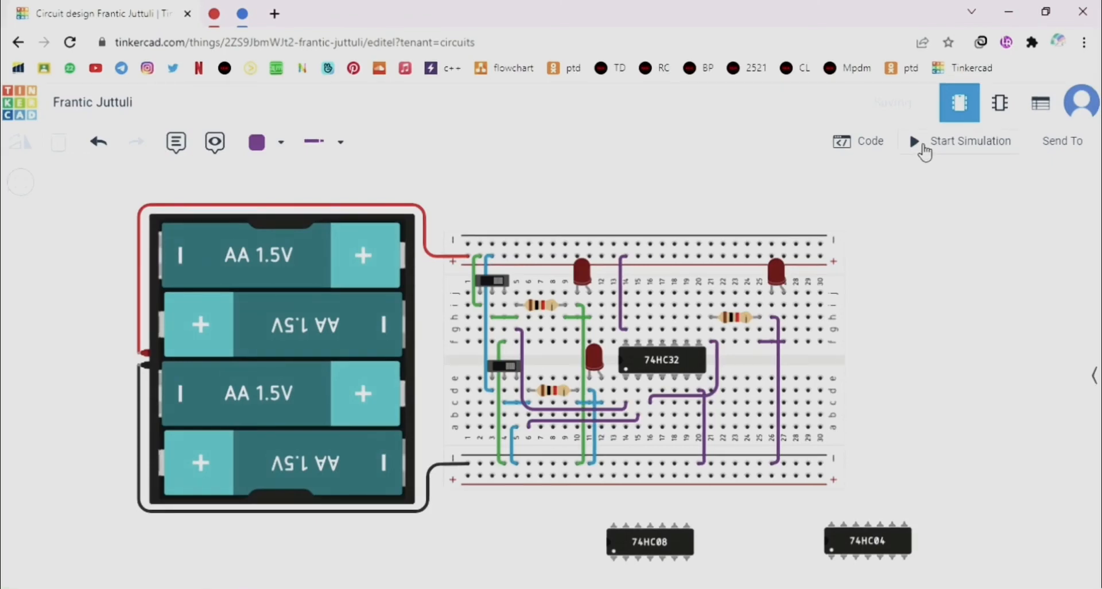
Step: Simulate the OR gate circuit, run the two slide switches through their on and off combinations, and stop the simulation
{"action": "left_click", "coordinate": [923, 148]}
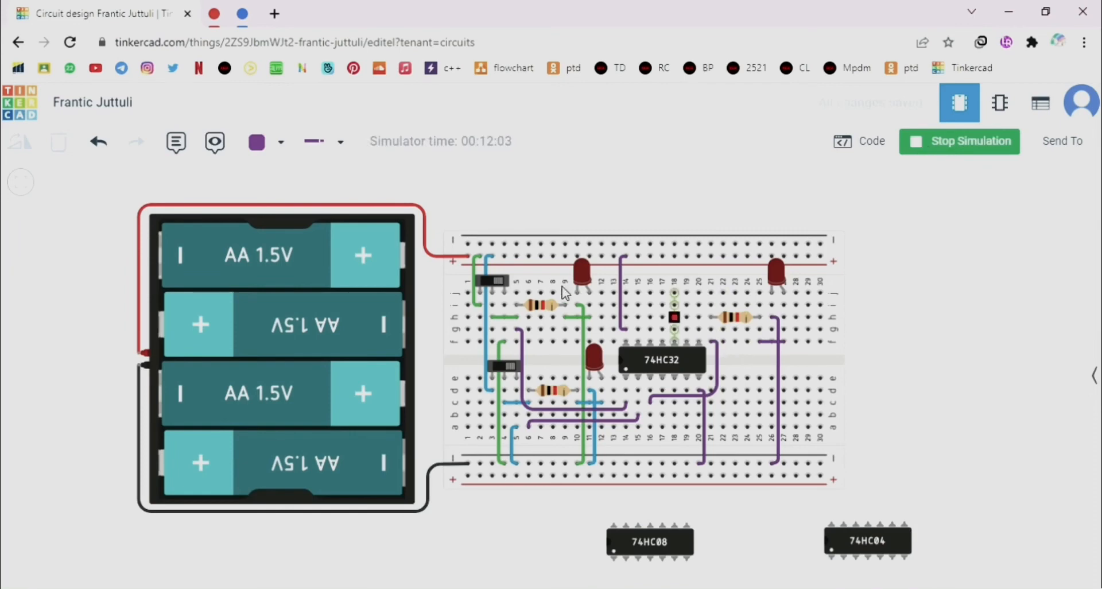
{"action": "left_click", "coordinate": [503, 287]}
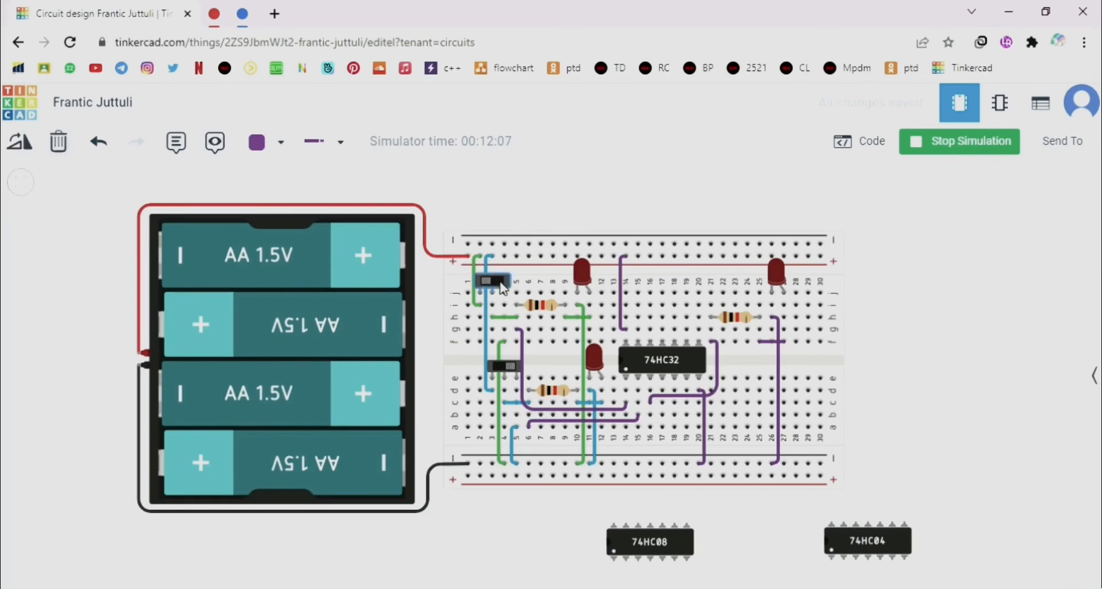
{"action": "left_click", "coordinate": [503, 287]}
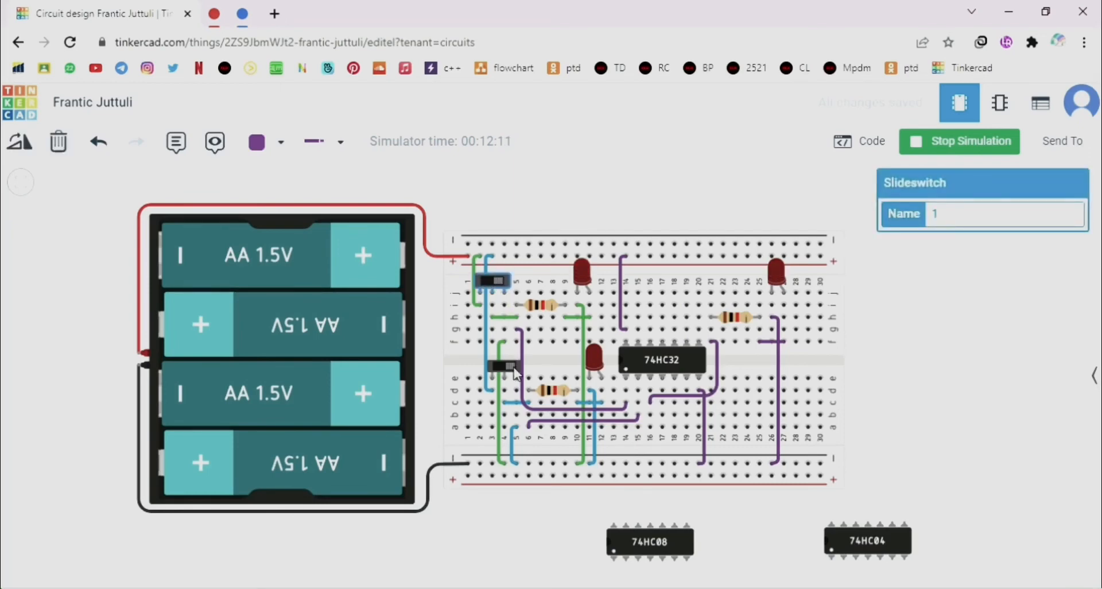
{"action": "left_click", "coordinate": [514, 367]}
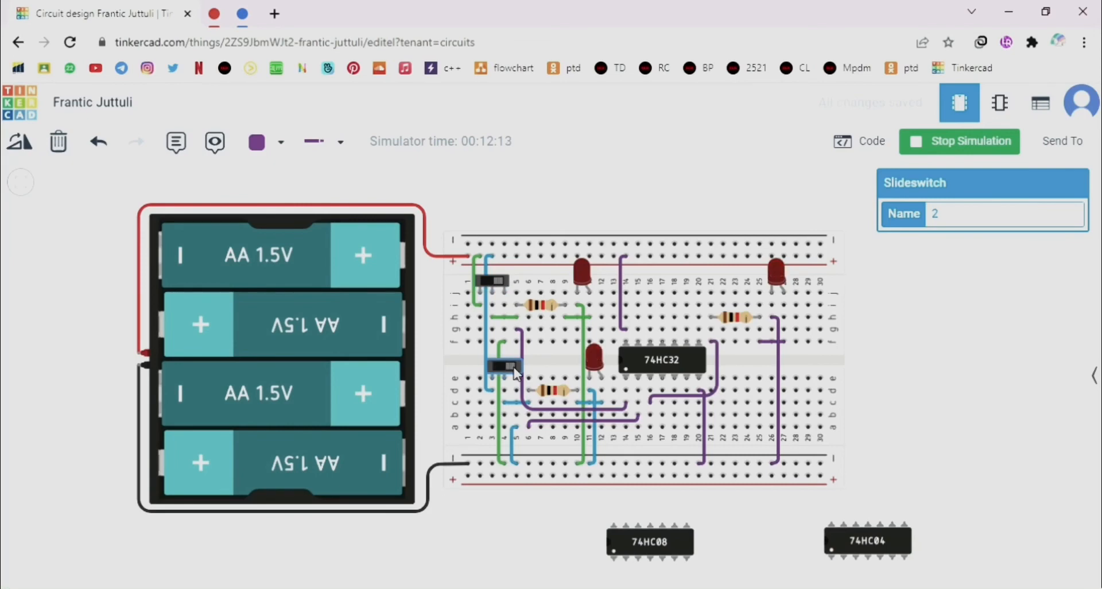
{"action": "left_click", "coordinate": [497, 287]}
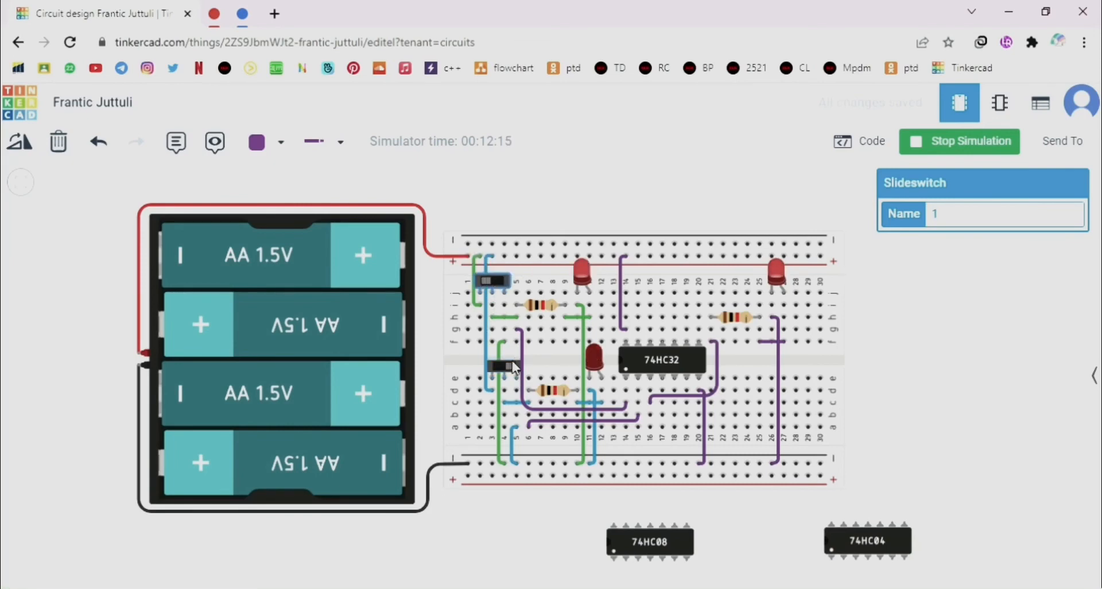
{"action": "left_click", "coordinate": [514, 367]}
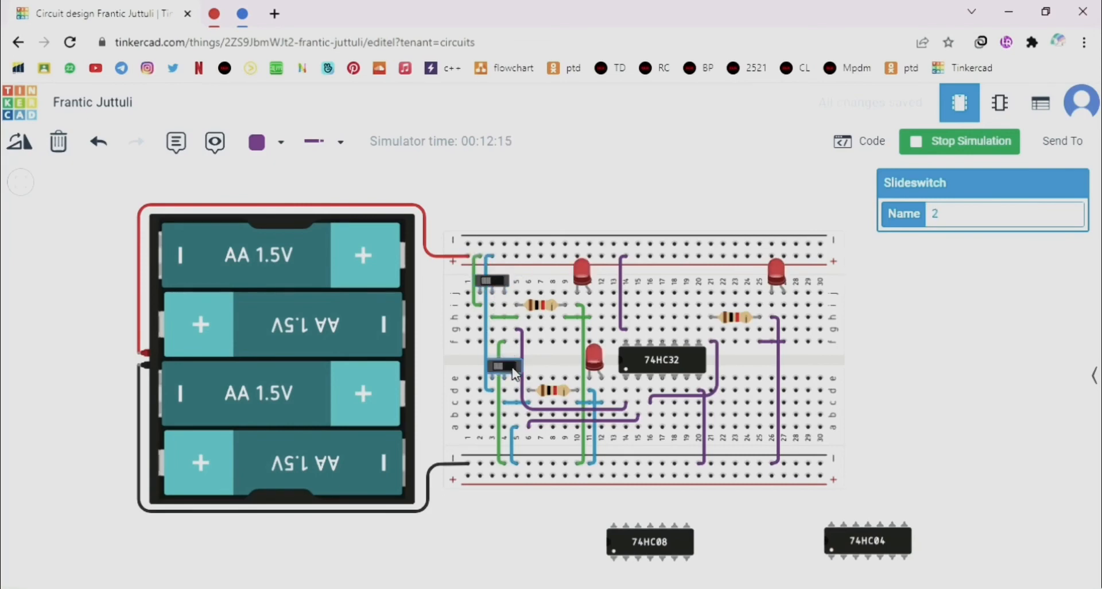
{"action": "left_click", "coordinate": [497, 281]}
{"action": "left_click", "coordinate": [514, 366]}
{"action": "left_click", "coordinate": [487, 285]}
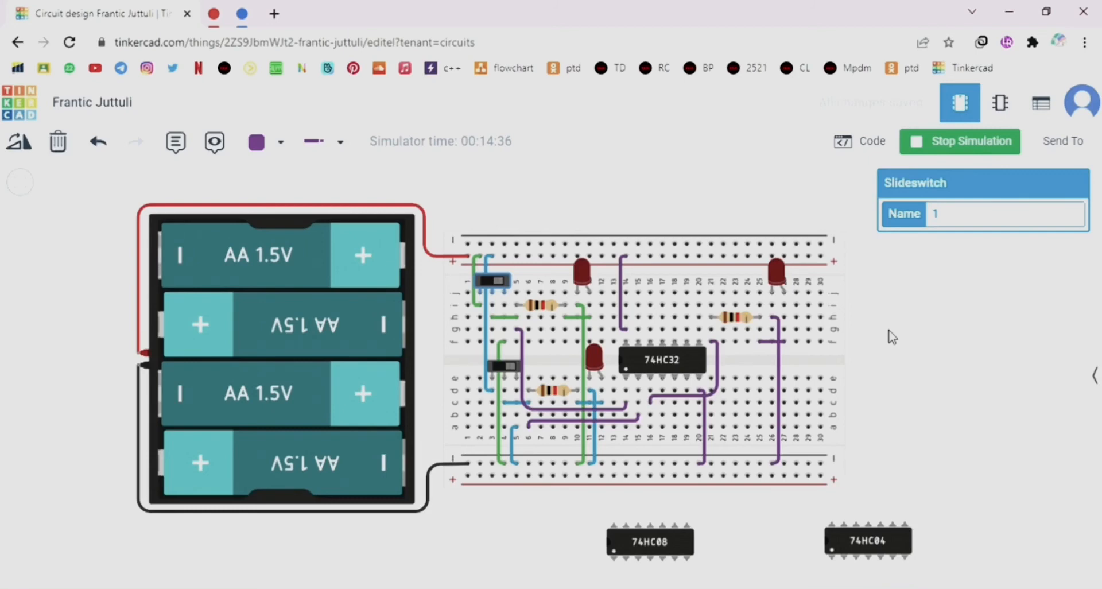
{"action": "left_click", "coordinate": [948, 149]}
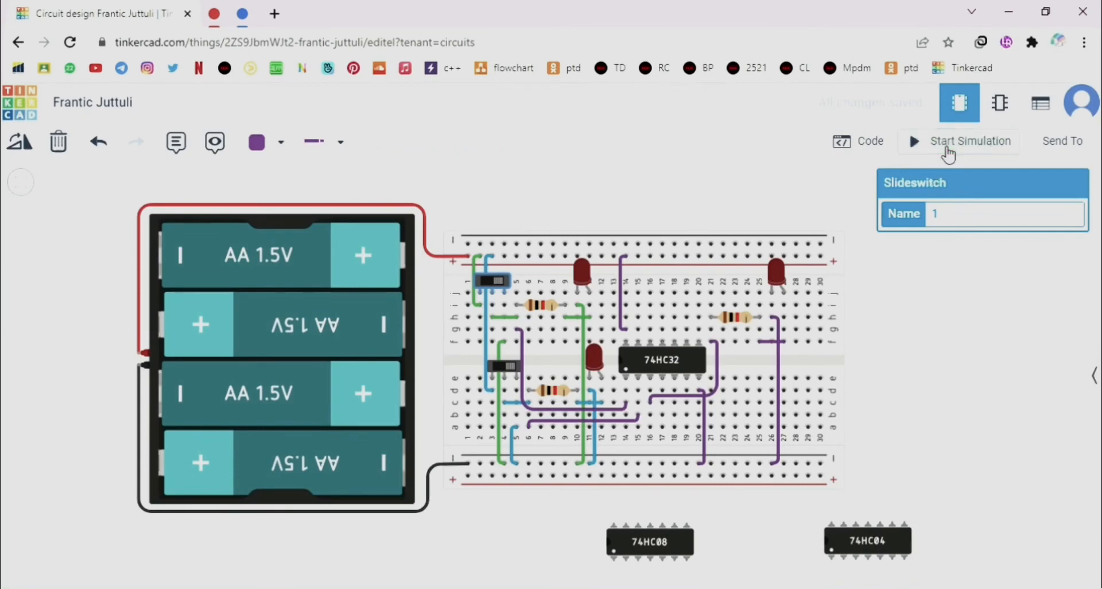
Step: Swap the 74HC32 on the breadboard for the 74HC04 at columns 14 to 20, checking the 7404 datasheet pinout in the browser
{"action": "left_click", "coordinate": [660, 363]}
{"action": "left_click_drag", "start_coordinate": [660, 363], "coordinate": [756, 540]}
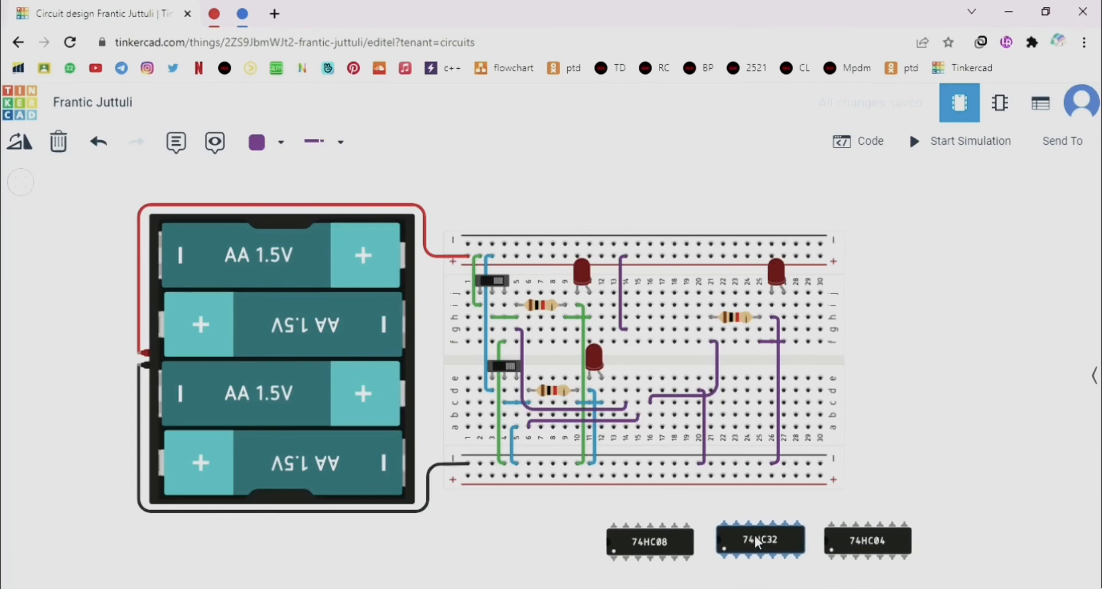
{"action": "left_click", "coordinate": [859, 543]}
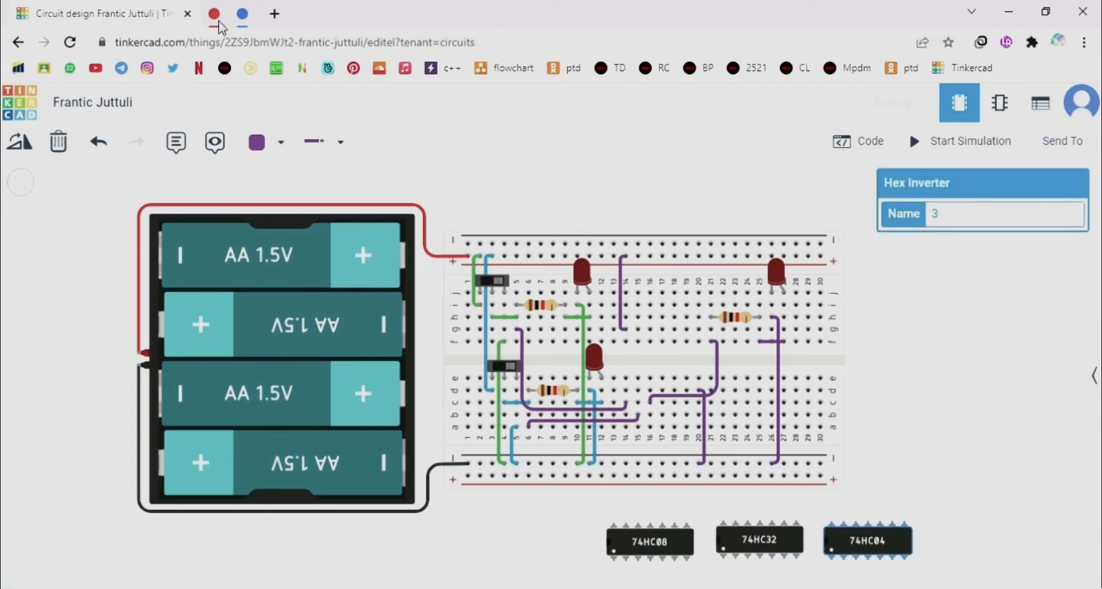
{"action": "left_click", "coordinate": [215, 14]}
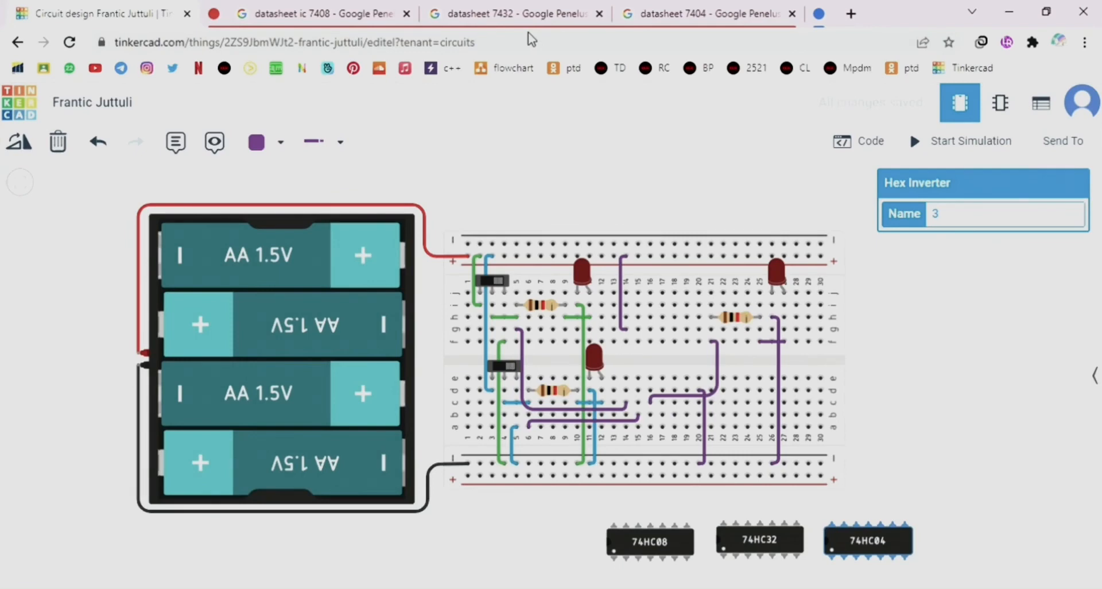
{"action": "left_click", "coordinate": [663, 13]}
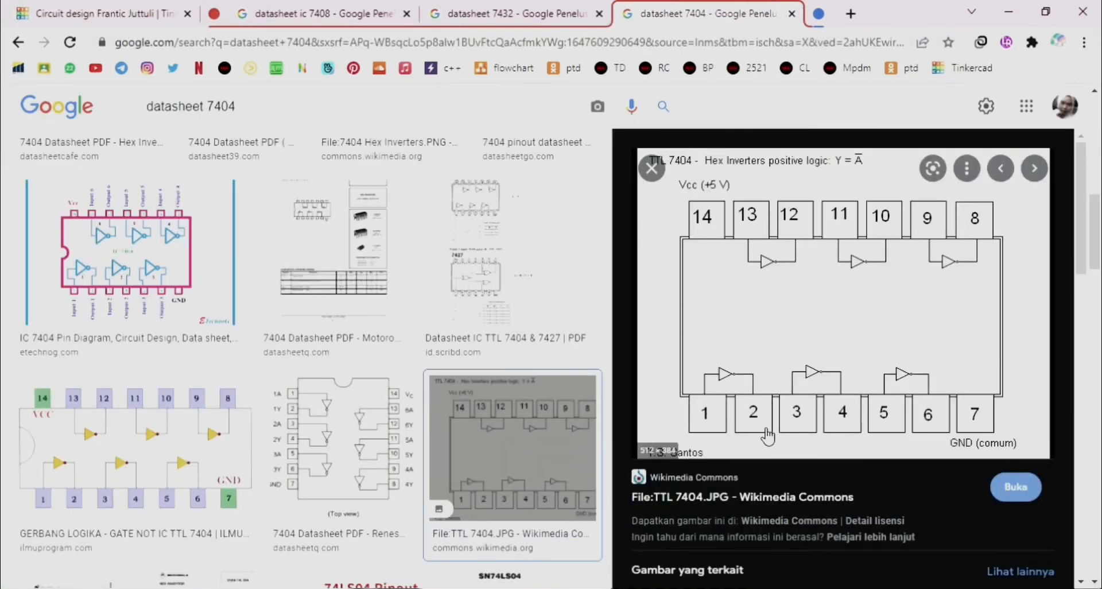
{"action": "left_click", "coordinate": [215, 15]}
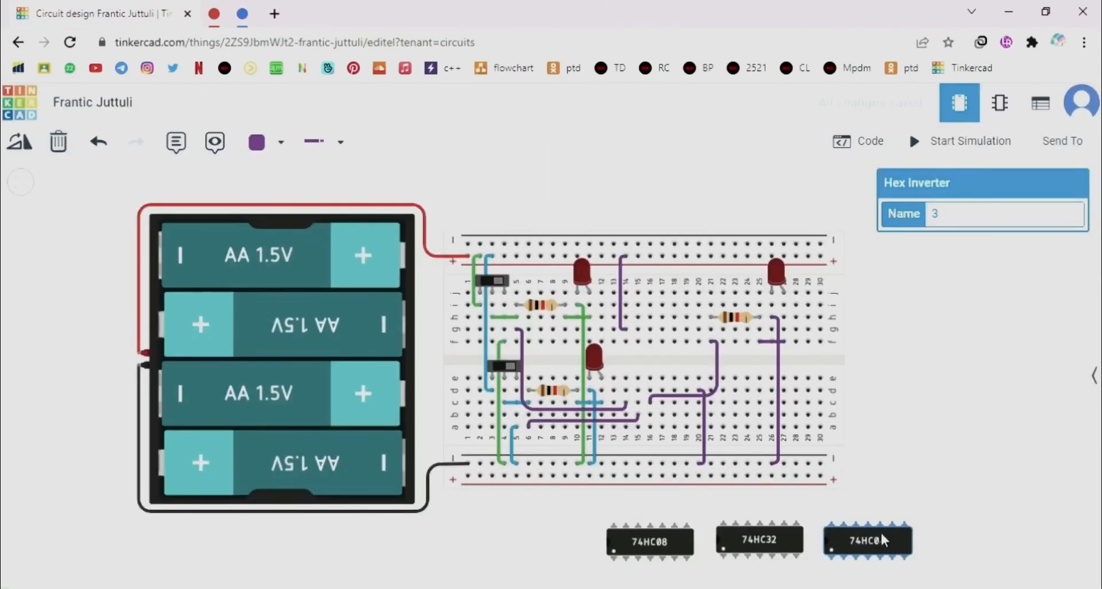
{"action": "left_click_drag", "start_coordinate": [877, 541], "coordinate": [675, 372]}
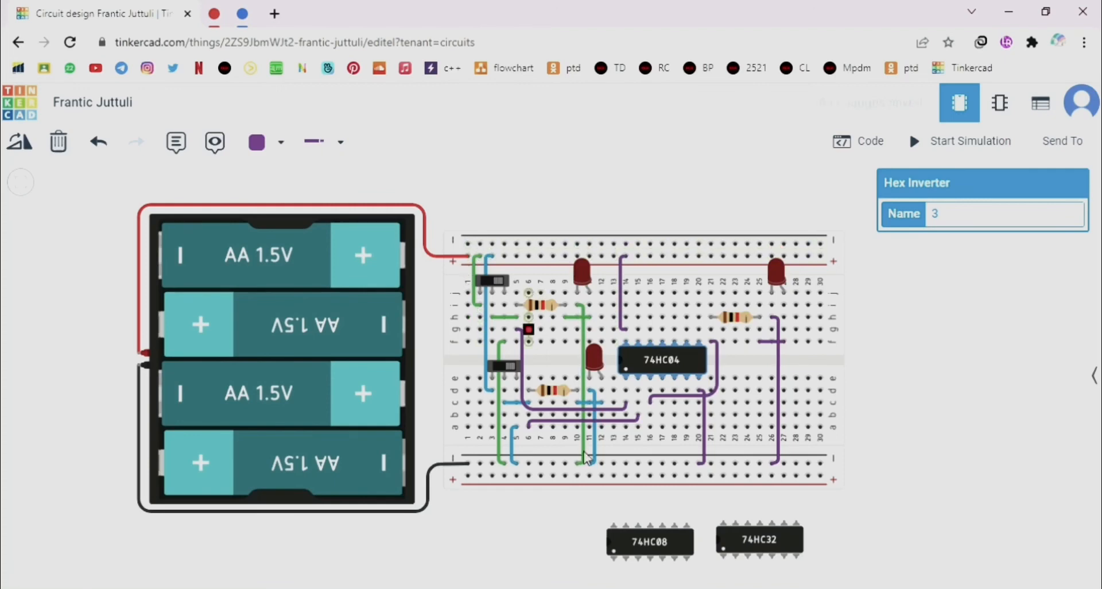
Step: Delete the five blue wires of the second input circuit around the lower slide switch, resistor and LED
{"action": "left_click", "coordinate": [488, 267]}
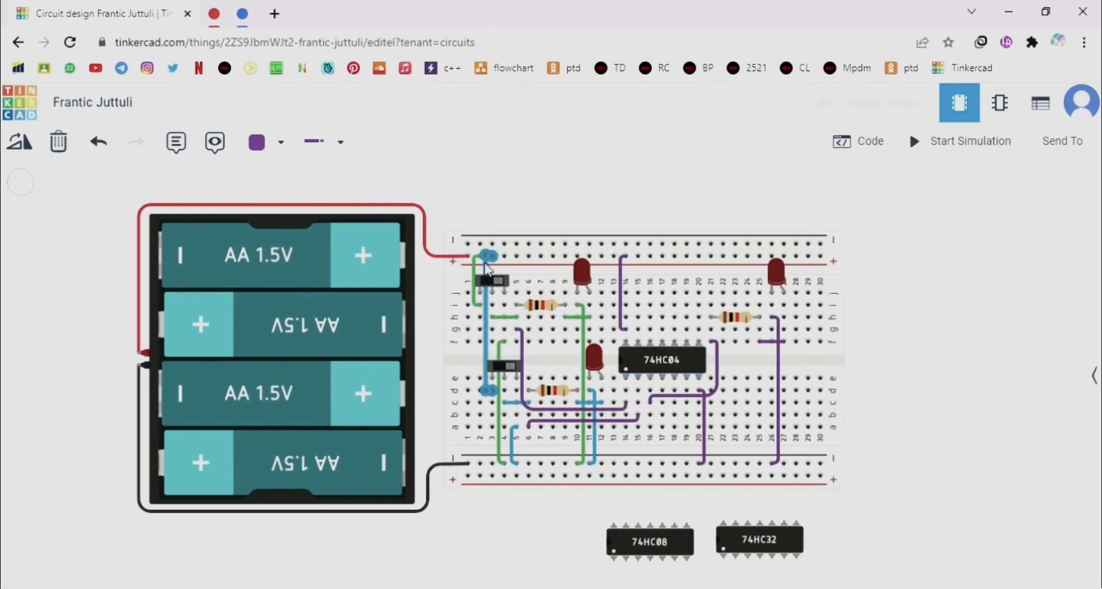
{"action": "key", "text": "Delete"}
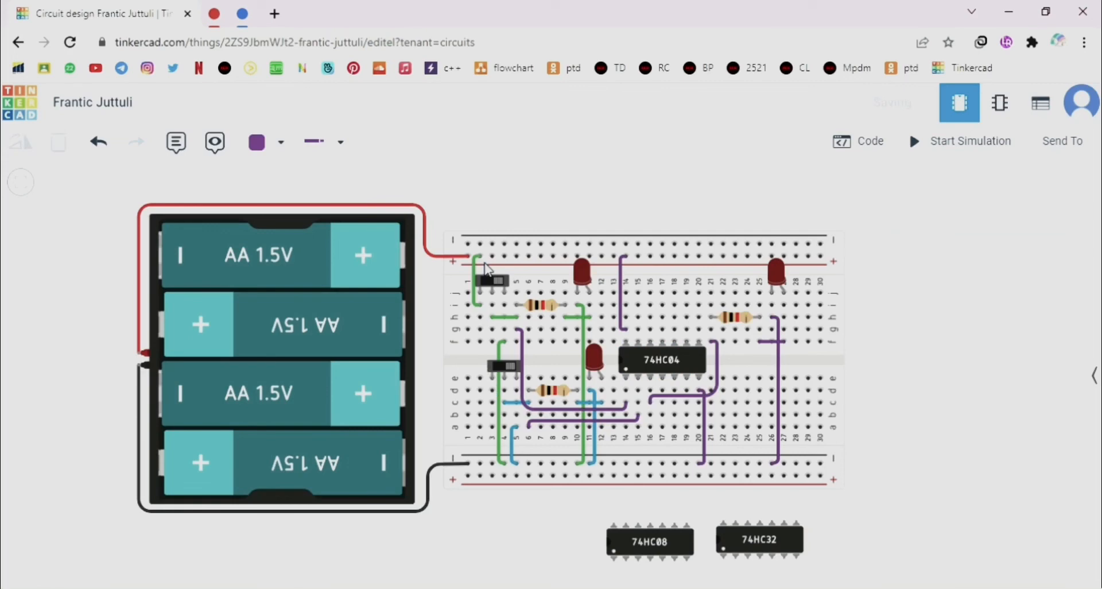
{"action": "left_click", "coordinate": [515, 403]}
{"action": "key", "text": "Delete"}
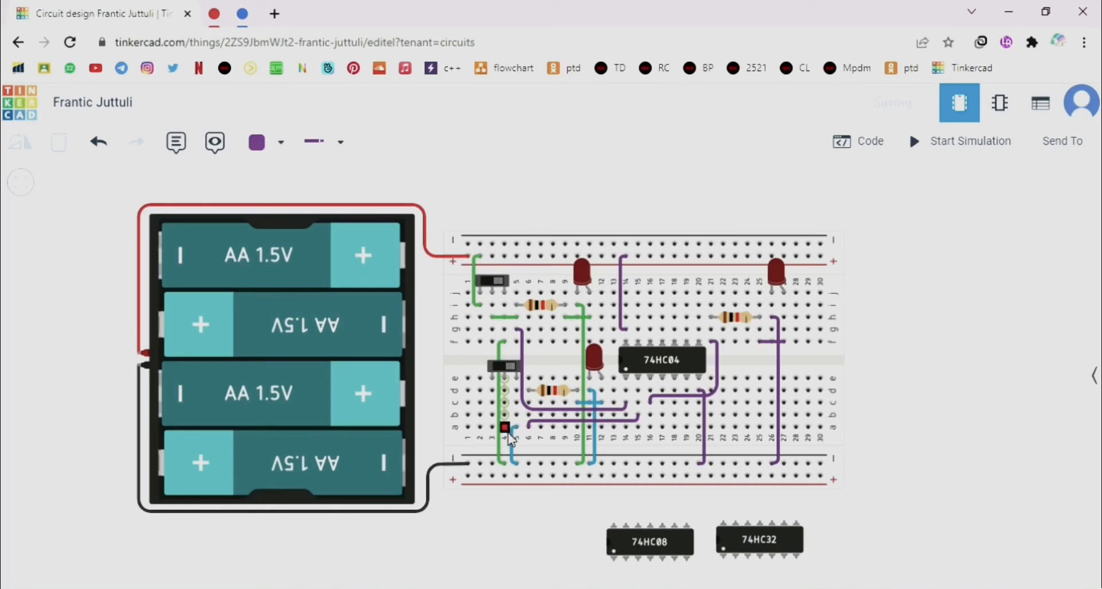
{"action": "left_click", "coordinate": [511, 437]}
{"action": "key", "text": "Delete"}
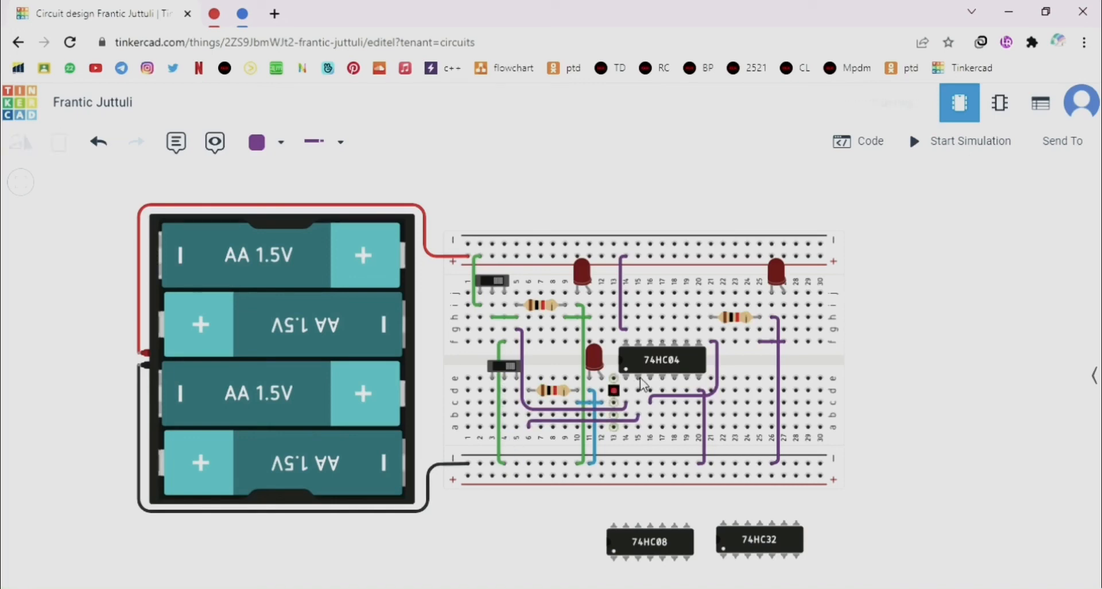
{"action": "left_click", "coordinate": [593, 436]}
{"action": "key", "text": "Delete"}
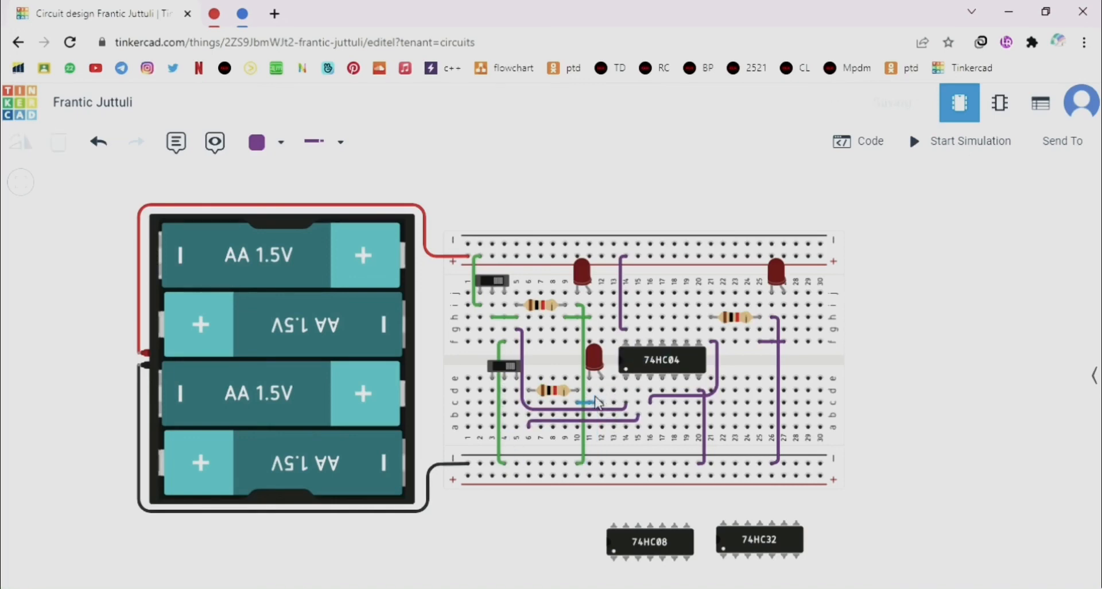
{"action": "left_click", "coordinate": [592, 402]}
{"action": "key", "text": "Delete"}
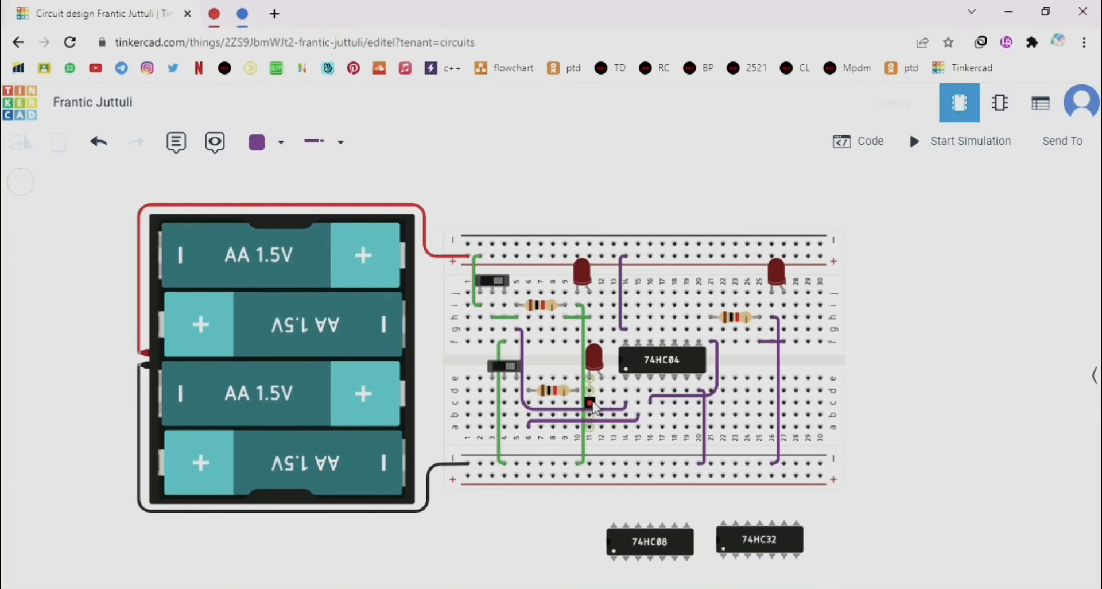
Step: Delete the second input's resistor and red LED from the lower half of the breadboard
{"action": "left_click", "coordinate": [565, 392]}
{"action": "key", "text": "Delete"}
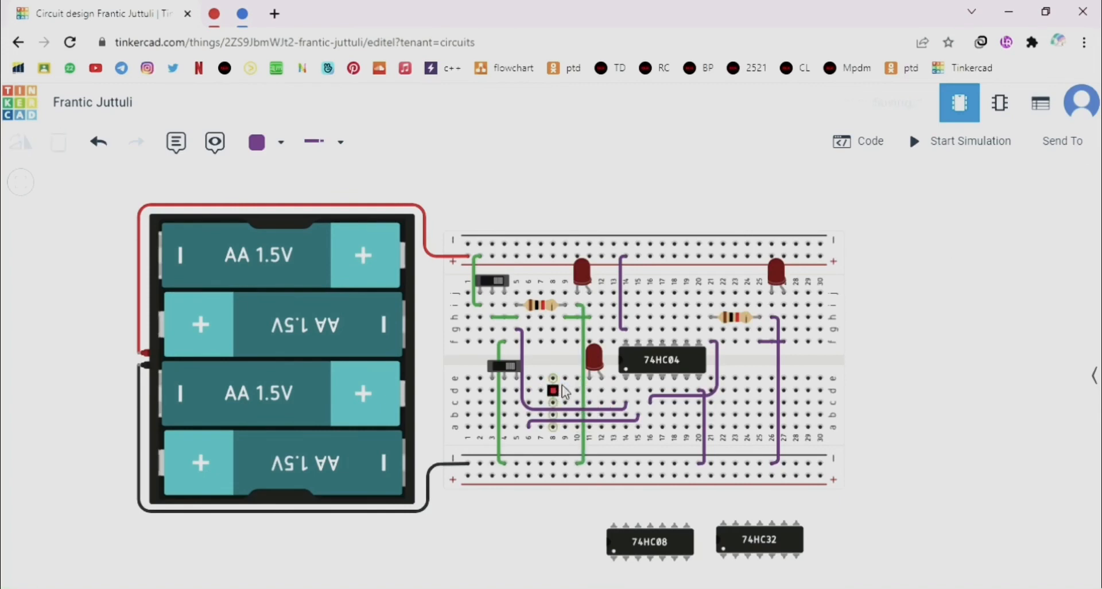
{"action": "left_click", "coordinate": [594, 360]}
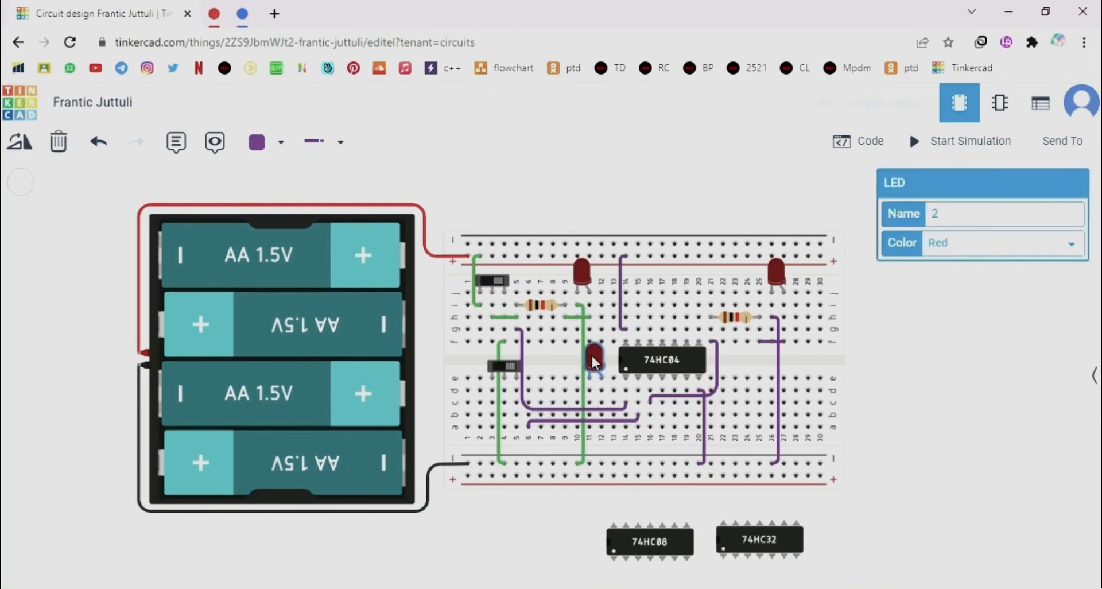
{"action": "key", "text": "Delete"}
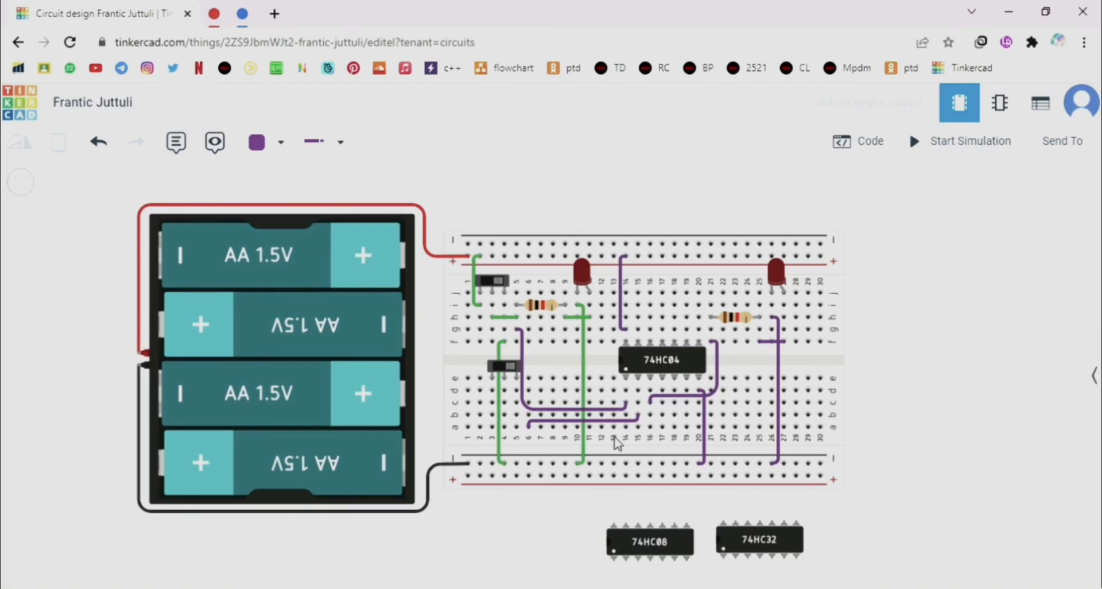
Step: Delete the purple wire from column 6 to column 15 and the purple output wire from column 16 to column 21
{"action": "left_click", "coordinate": [613, 429]}
{"action": "key", "text": "Delete"}
{"action": "left_click", "coordinate": [655, 395]}
{"action": "key", "text": "Delete"}
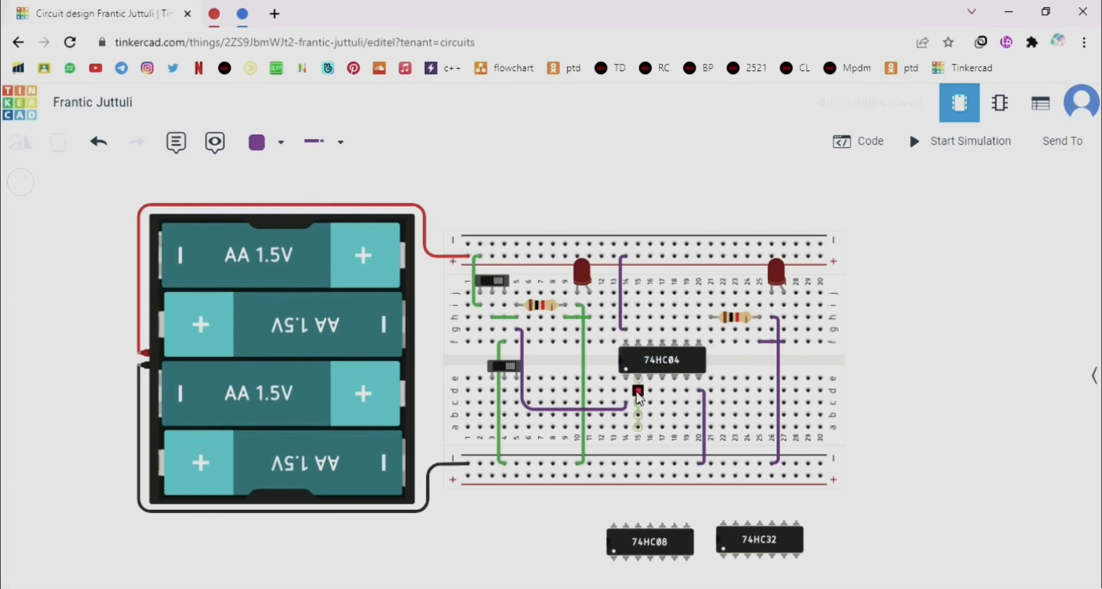
Step: Wire the inverter's output pin at column 15 to row f of column 21, feeding the output LED's resistor
{"action": "left_click", "coordinate": [638, 403]}
{"action": "left_click", "coordinate": [637, 409]}
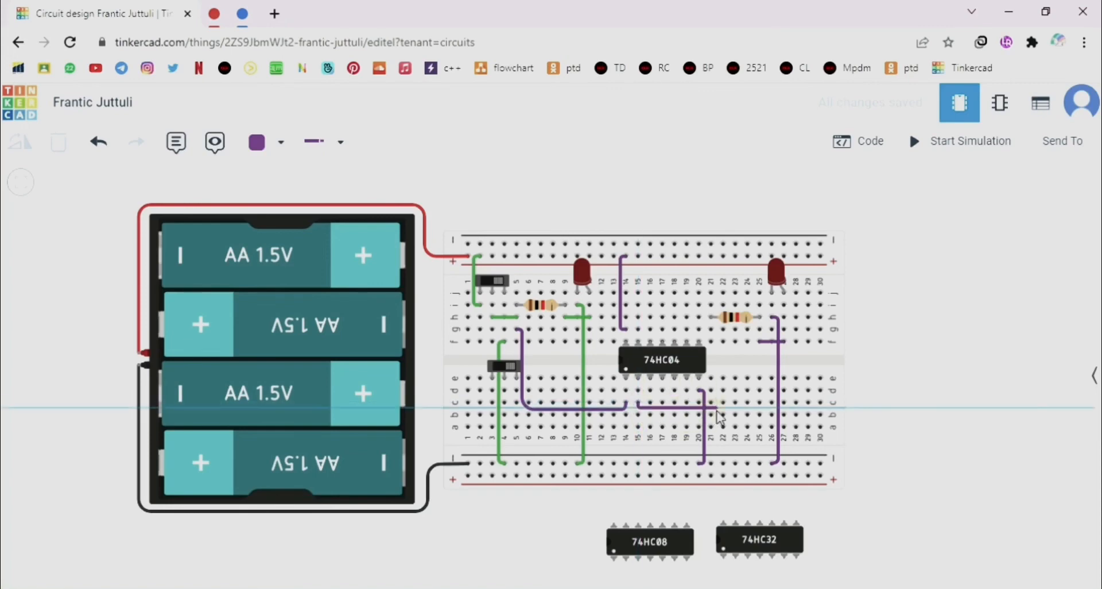
{"action": "left_click", "coordinate": [717, 408]}
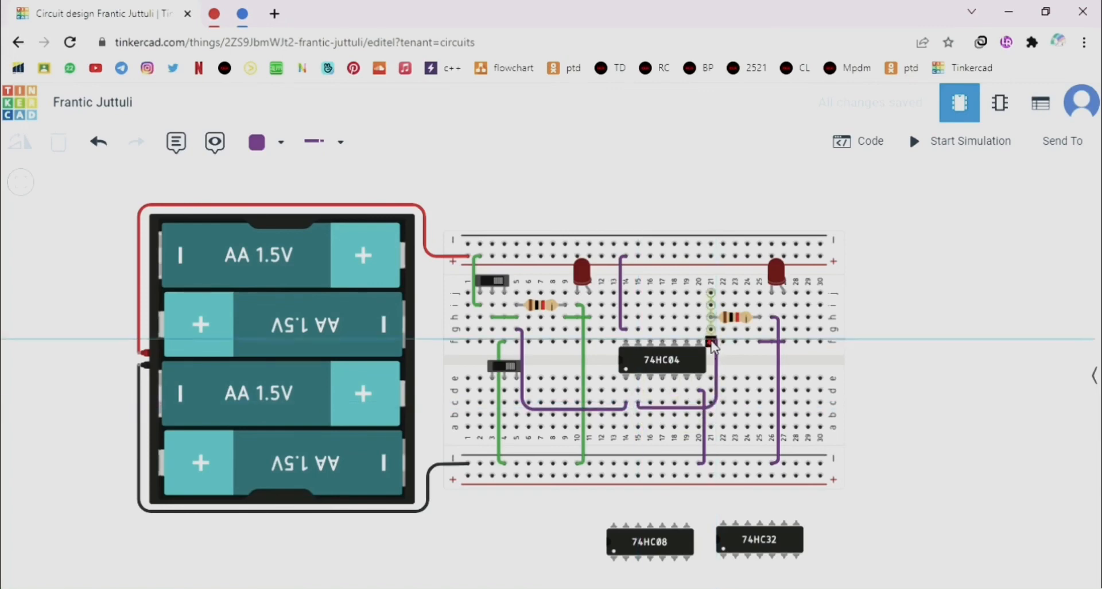
{"action": "left_click", "coordinate": [713, 341]}
{"action": "left_click", "coordinate": [871, 347]}
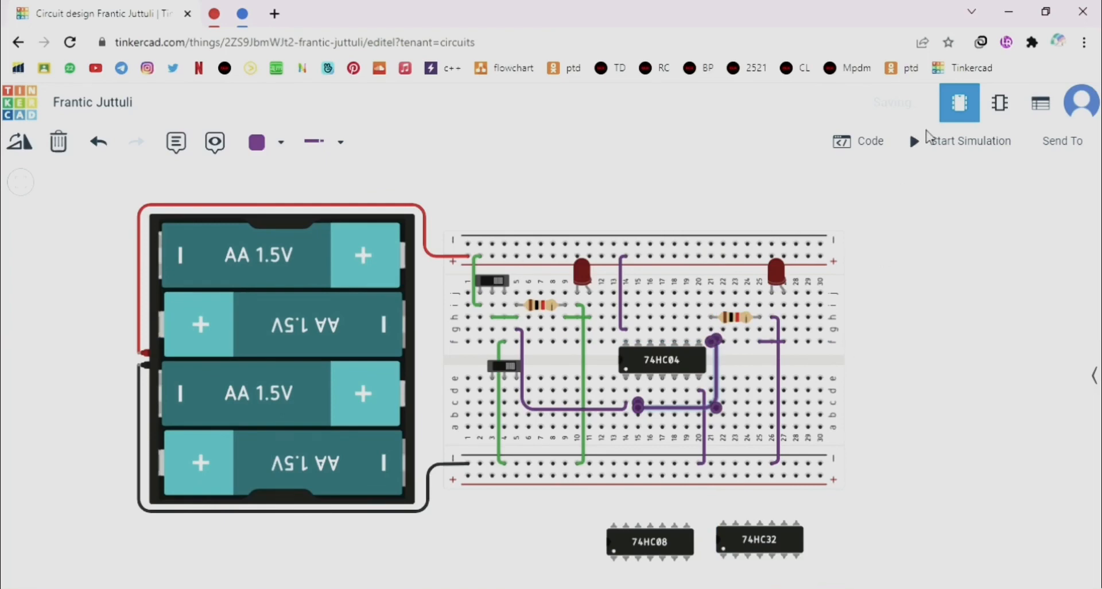
Step: Simulate the inverter circuit, toggle the upper slide switch on and off again, and stop the simulation
{"action": "left_click", "coordinate": [933, 151]}
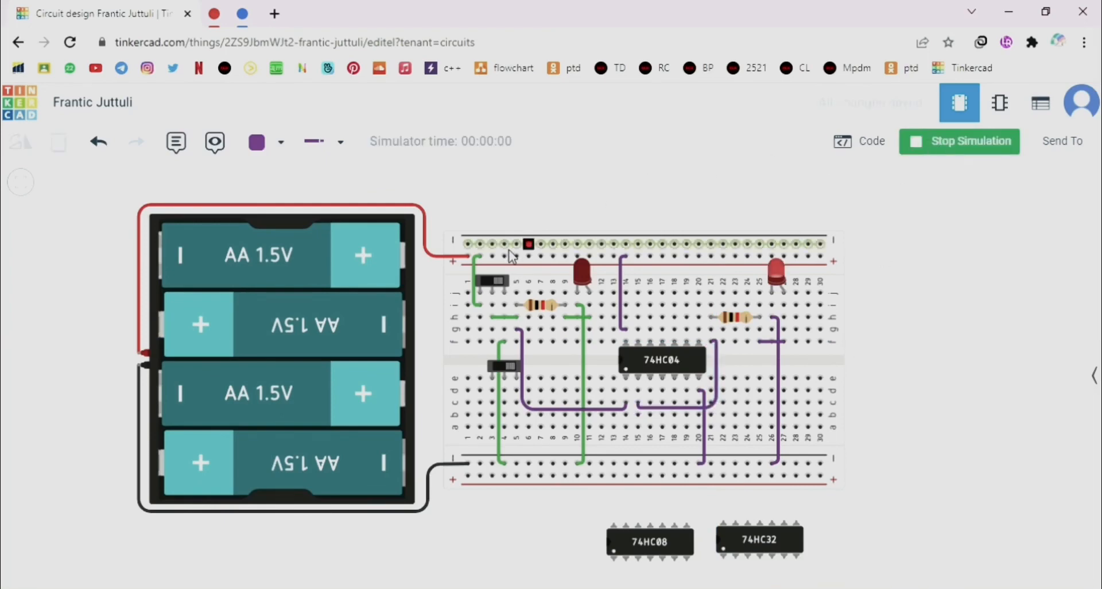
{"action": "left_click", "coordinate": [497, 281]}
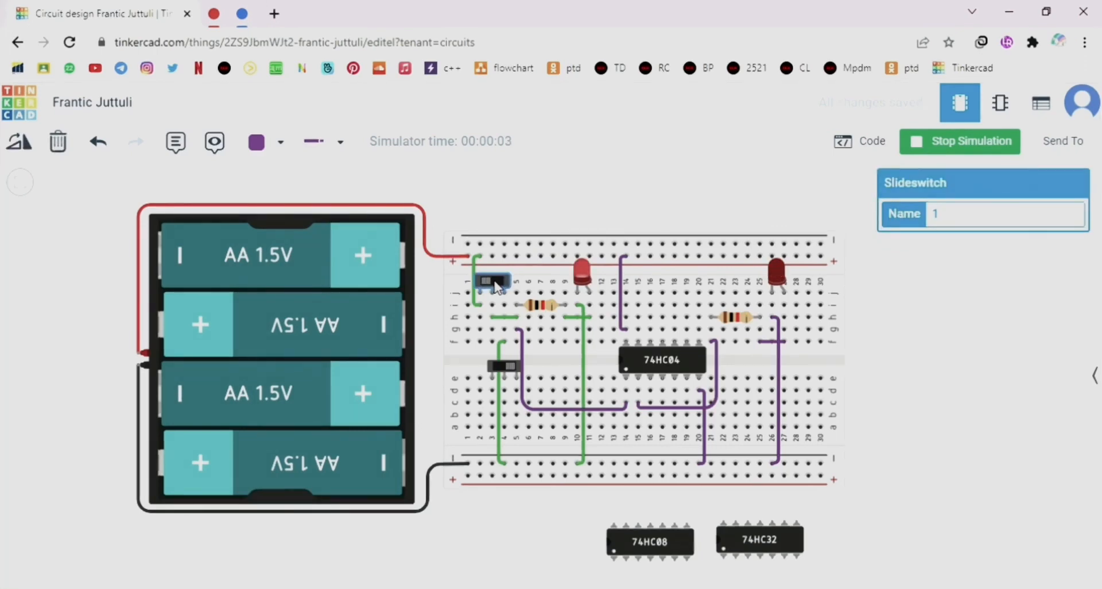
{"action": "left_click", "coordinate": [496, 283]}
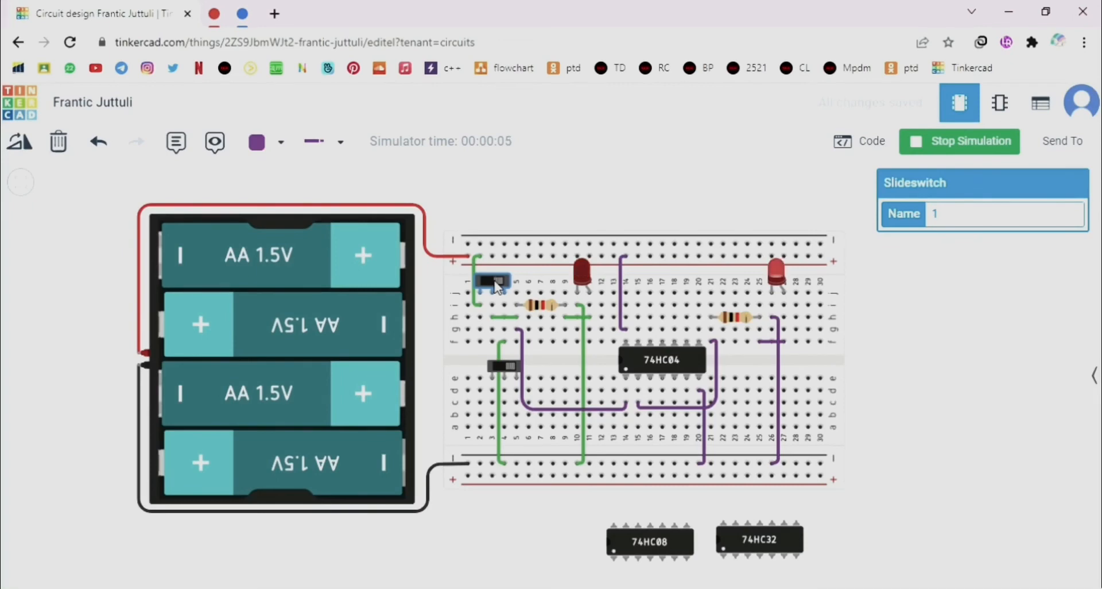
{"action": "left_click", "coordinate": [934, 145]}
Step: Delete the lower slide switch and move the 74HC04 off the breadboard, beside the 74HC32
{"action": "left_click", "coordinate": [513, 368]}
{"action": "key", "text": "Delete"}
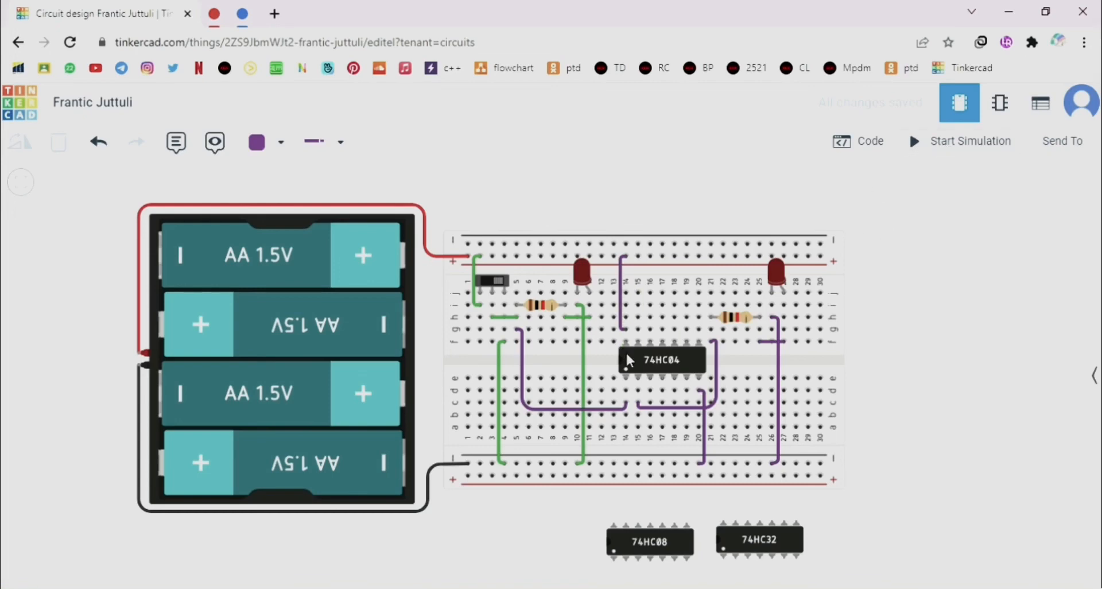
{"action": "left_click_drag", "start_coordinate": [632, 364], "coordinate": [846, 552]}
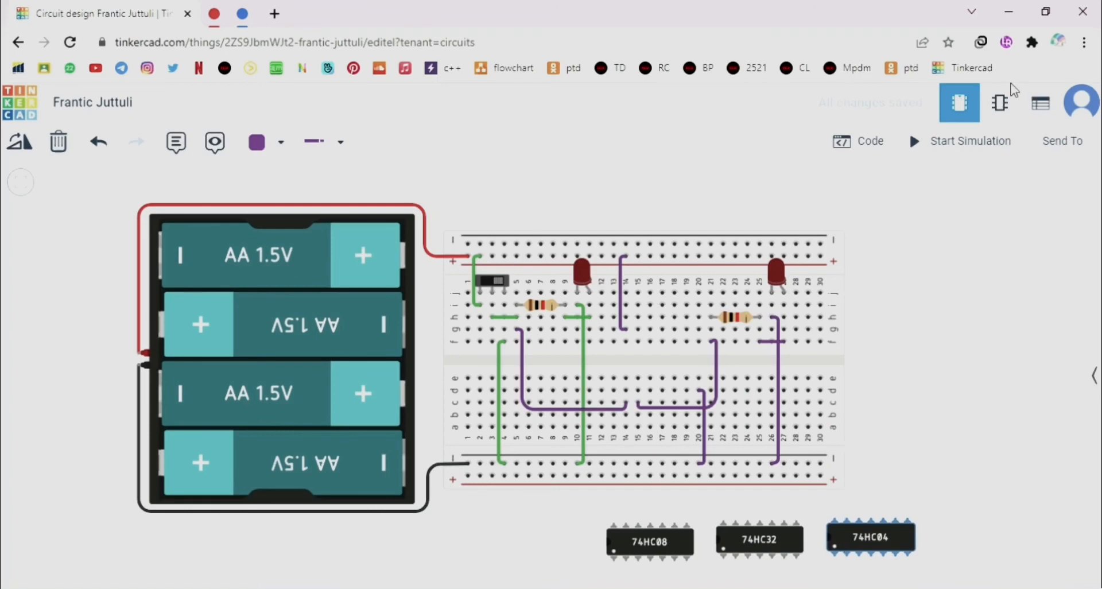